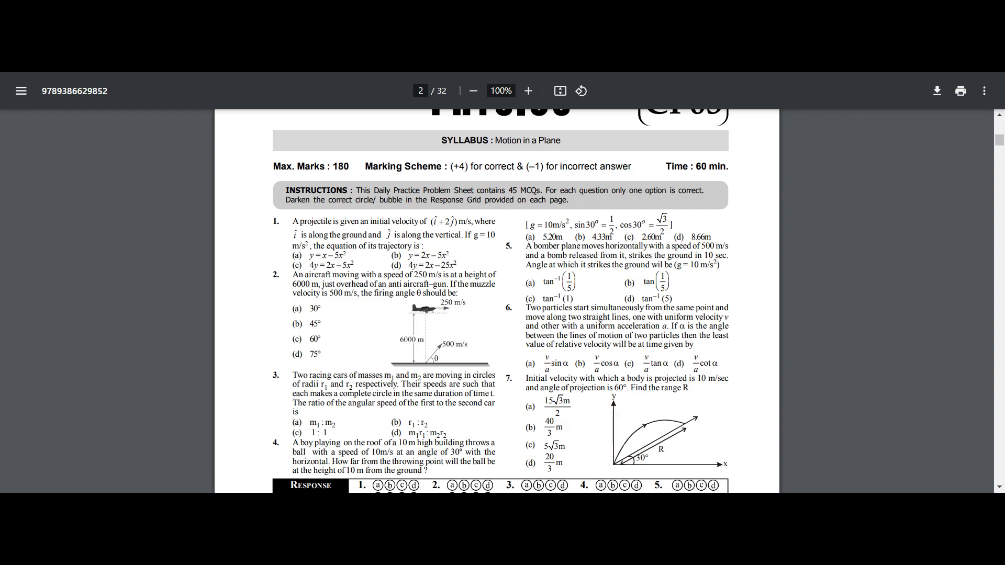
# Look over the Motion in a Plane question paper, and view the teacher registration form without filling it in
pyautogui.scroll(-9, 509, 313)
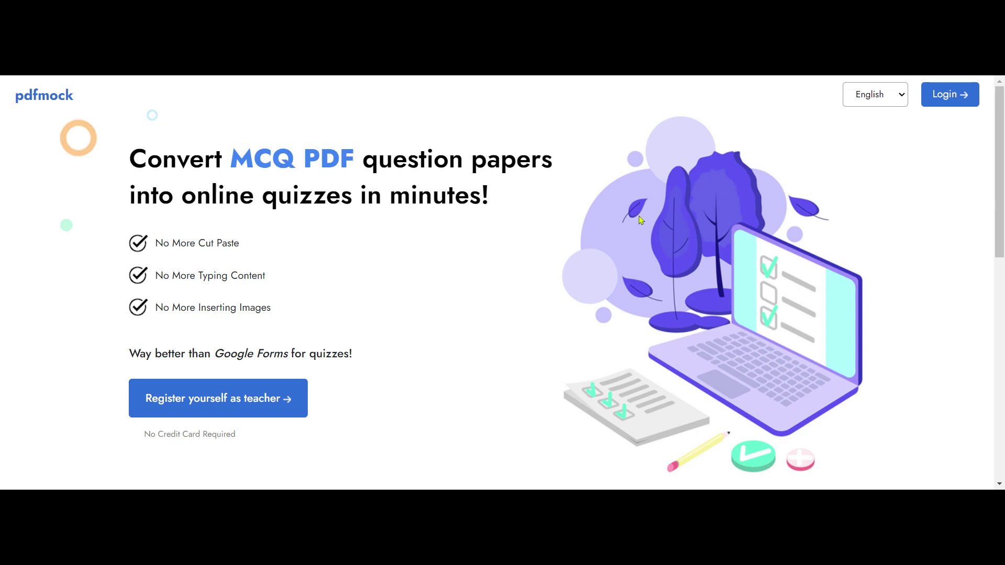
pyautogui.click(193, 406)
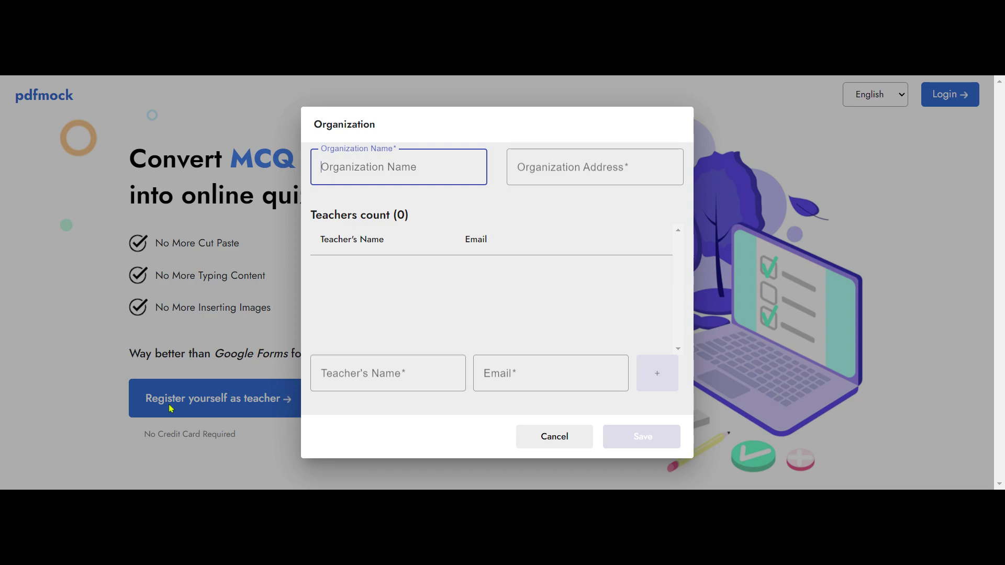
pyautogui.click(538, 442)
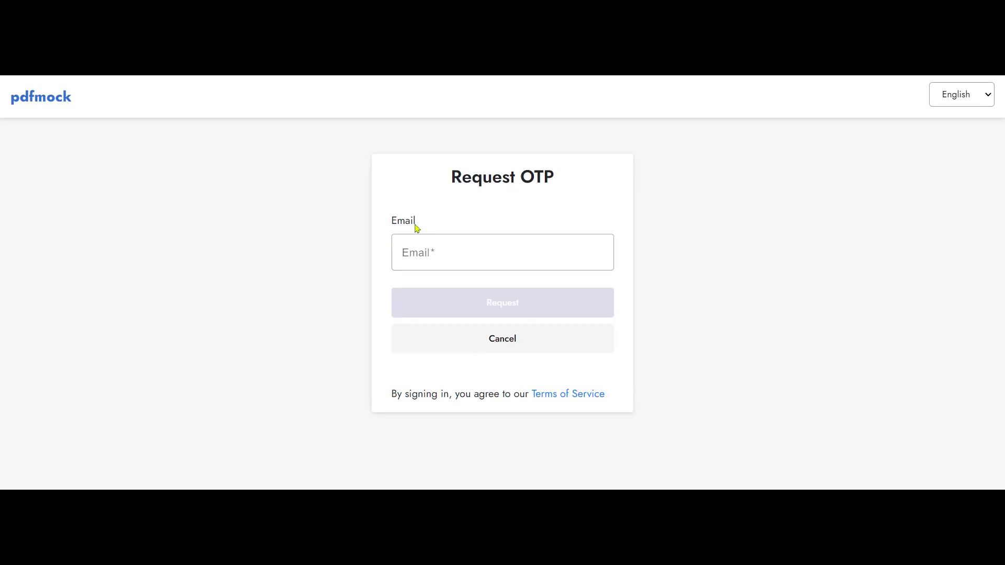
# Switch from the OTP request page to the signed-in teacher account and look through its existing tests and batches
pyautogui.click(428, 252)
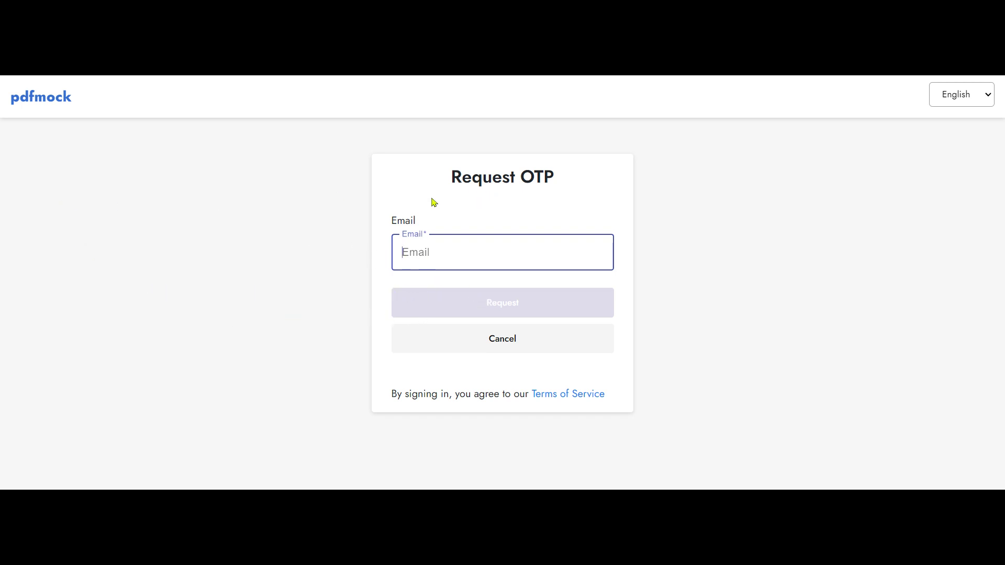
pyautogui.click(825, 80)
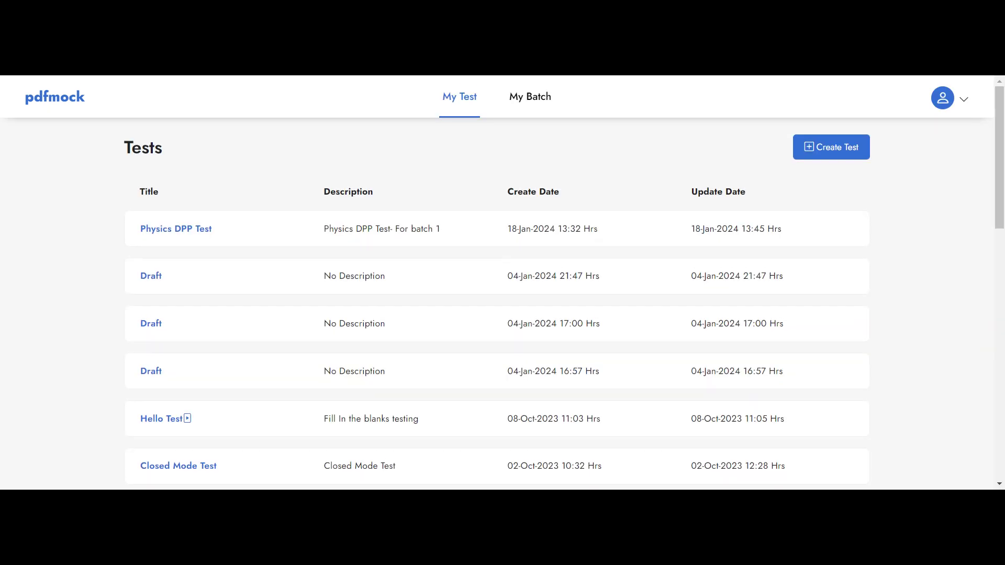
pyautogui.scroll(-4, 319, 282)
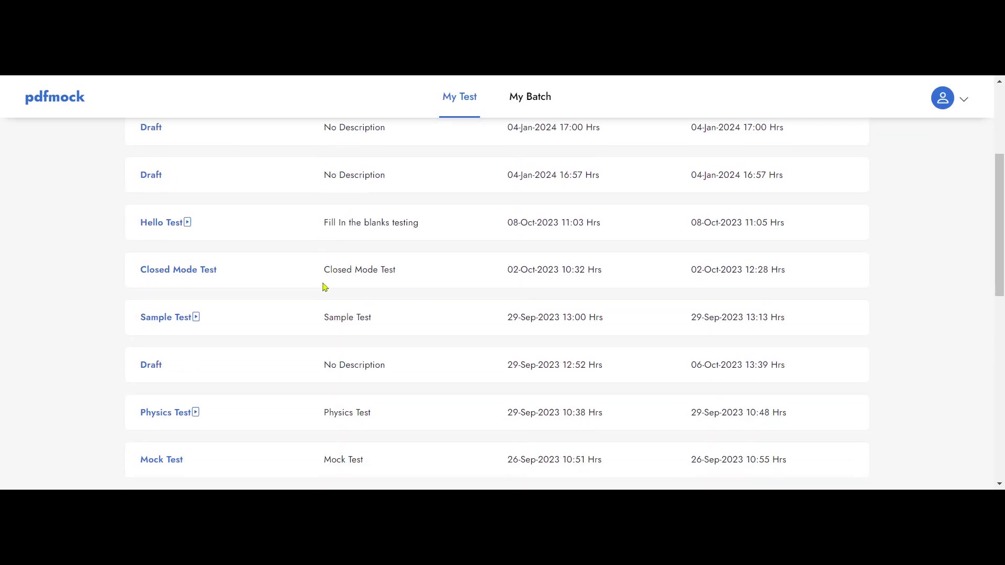
pyautogui.scroll(4, 316, 291)
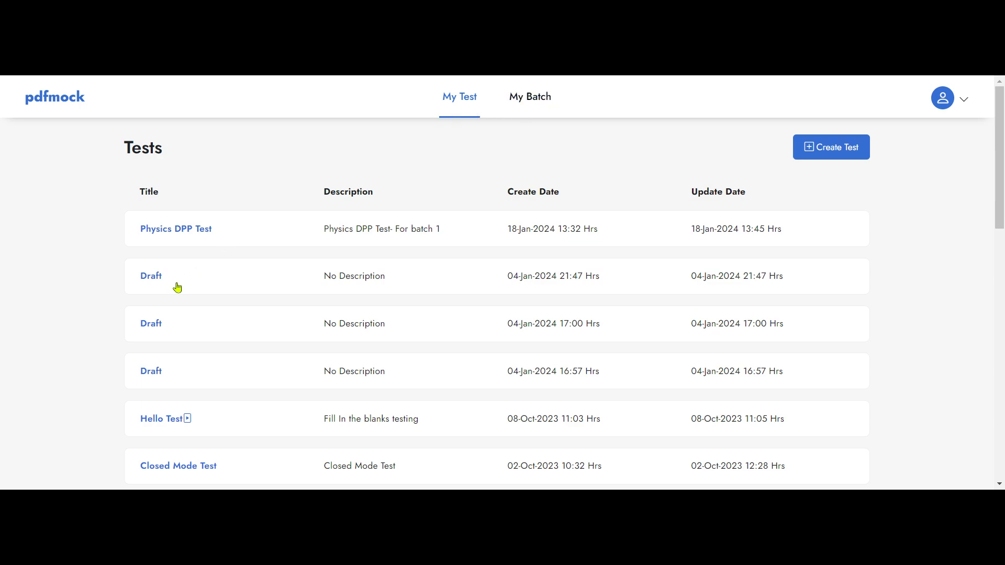
pyautogui.scroll(-15, 293, 294)
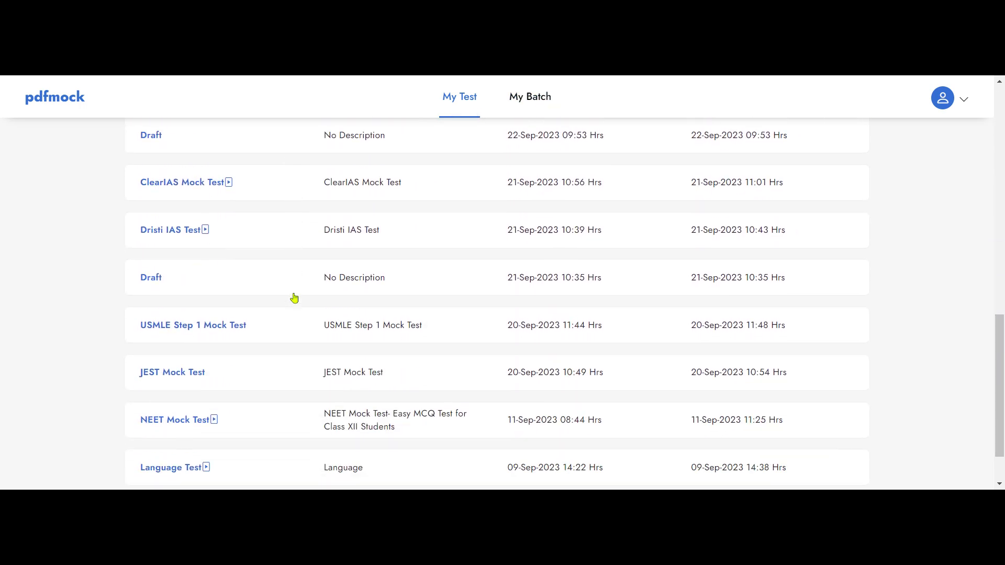
pyautogui.scroll(15, 293, 298)
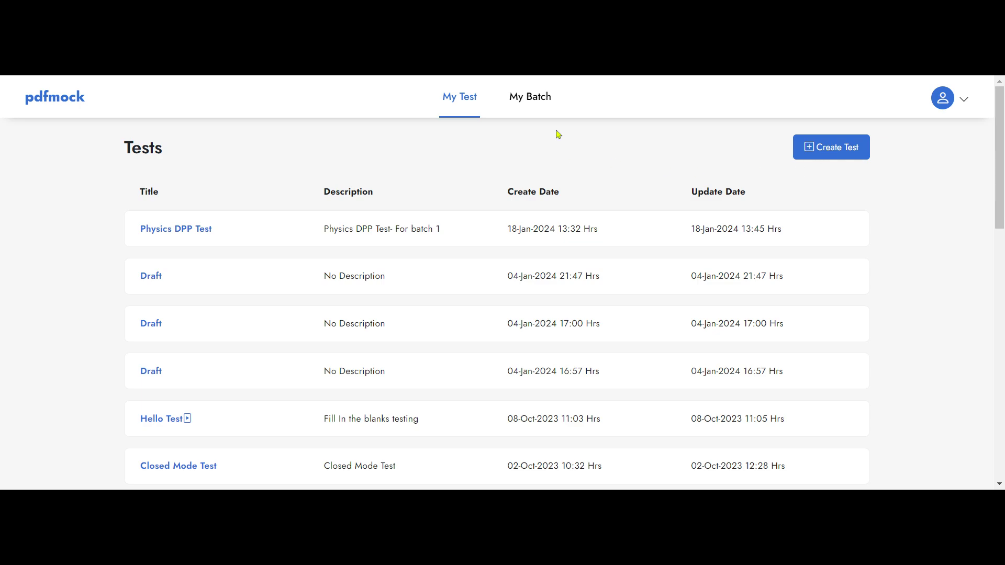
pyautogui.click(527, 103)
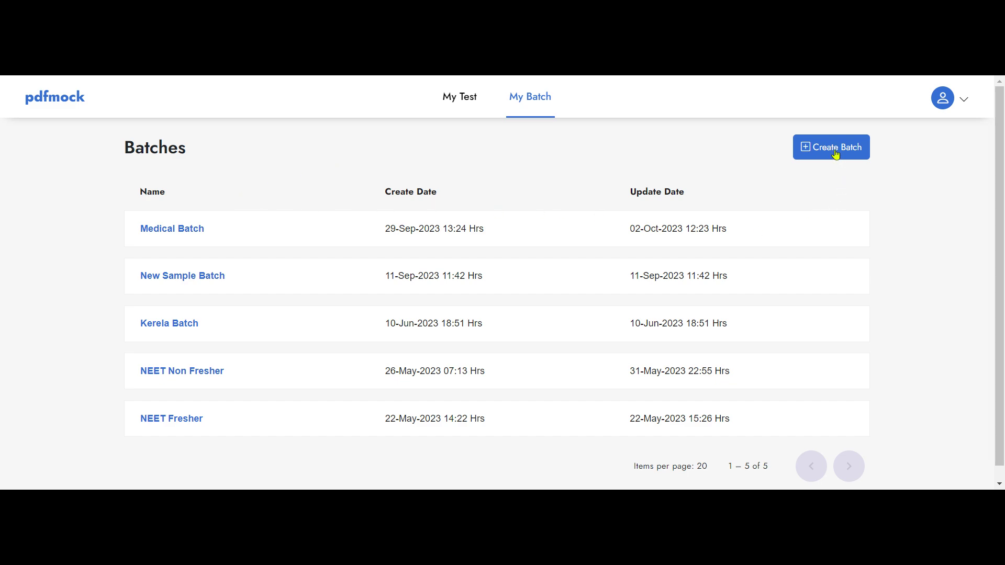
pyautogui.click(459, 111)
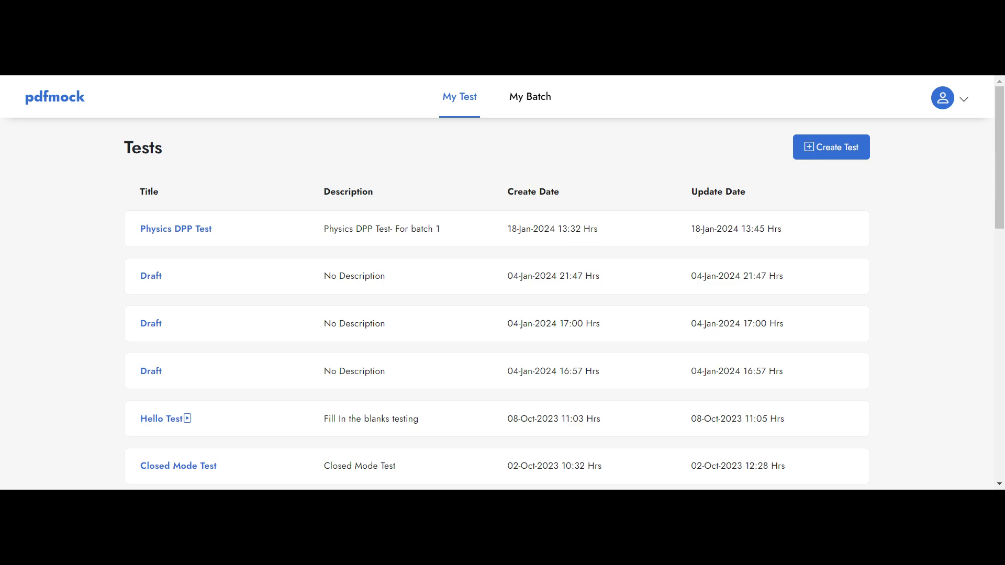
# Create a draft test from the Disha Physics DPP question paper PDF and look over its Motion in a Plane sheet
pyautogui.click(831, 149)
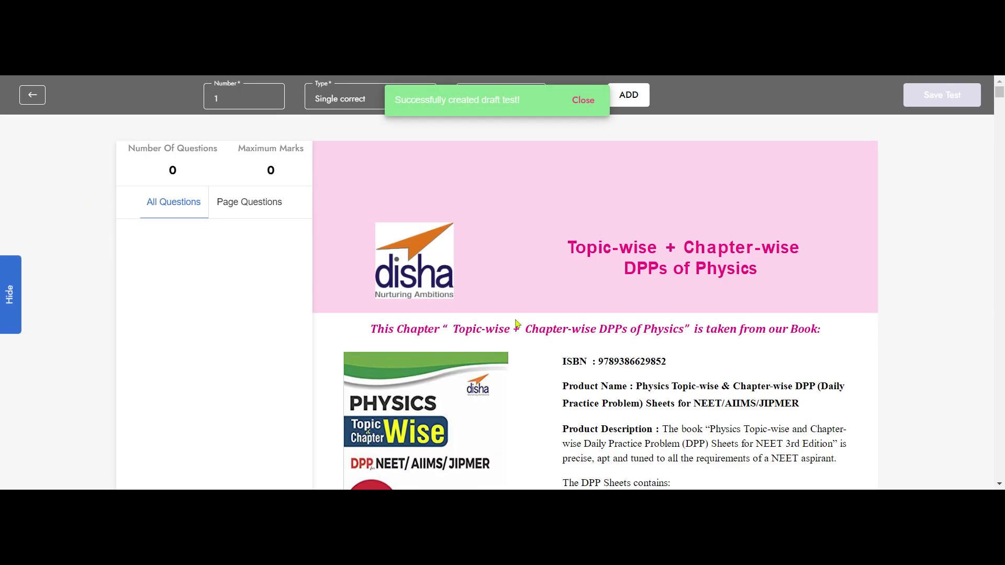
pyautogui.scroll(-5, 539, 316)
pyautogui.scroll(-13, 539, 316)
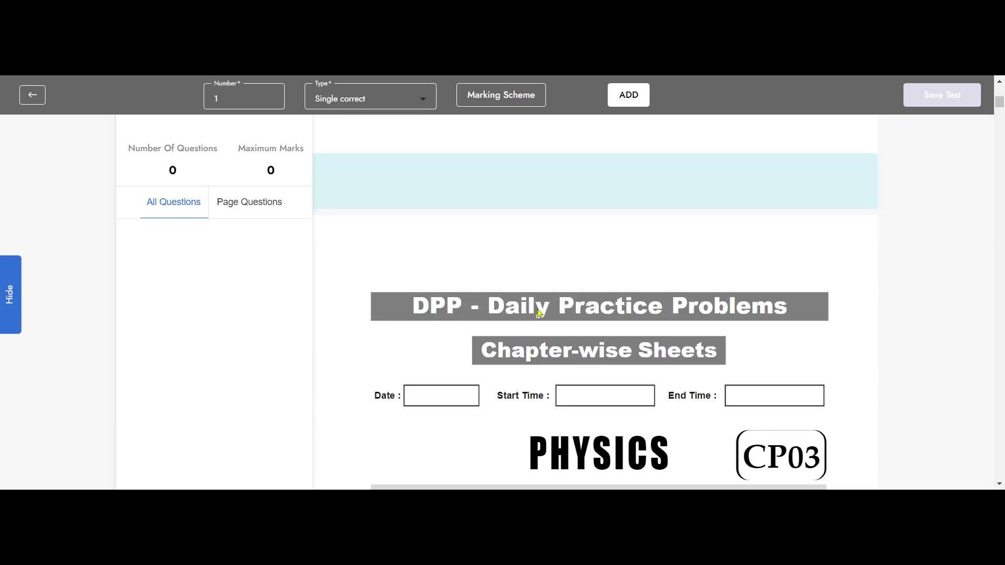
pyautogui.scroll(-2, 550, 311)
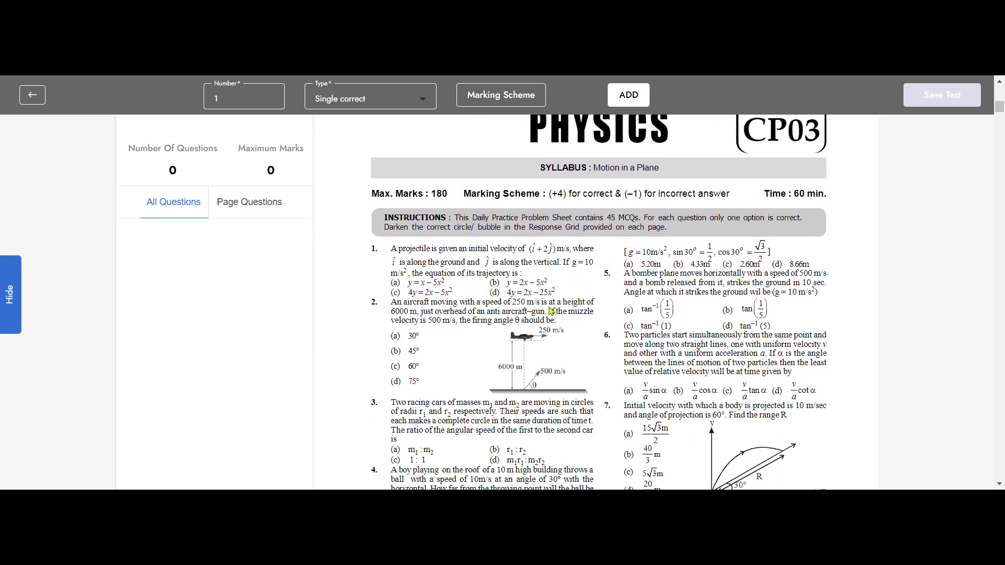
pyautogui.scroll(-1, 551, 311)
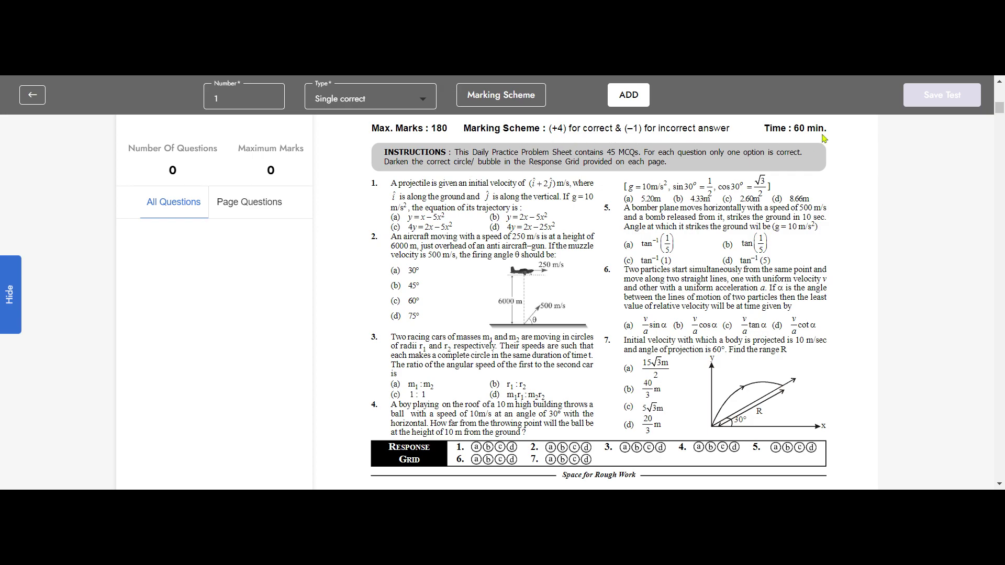
pyautogui.scroll(-5, 565, 275)
pyautogui.scroll(-5, 565, 275)
pyautogui.scroll(12, 563, 280)
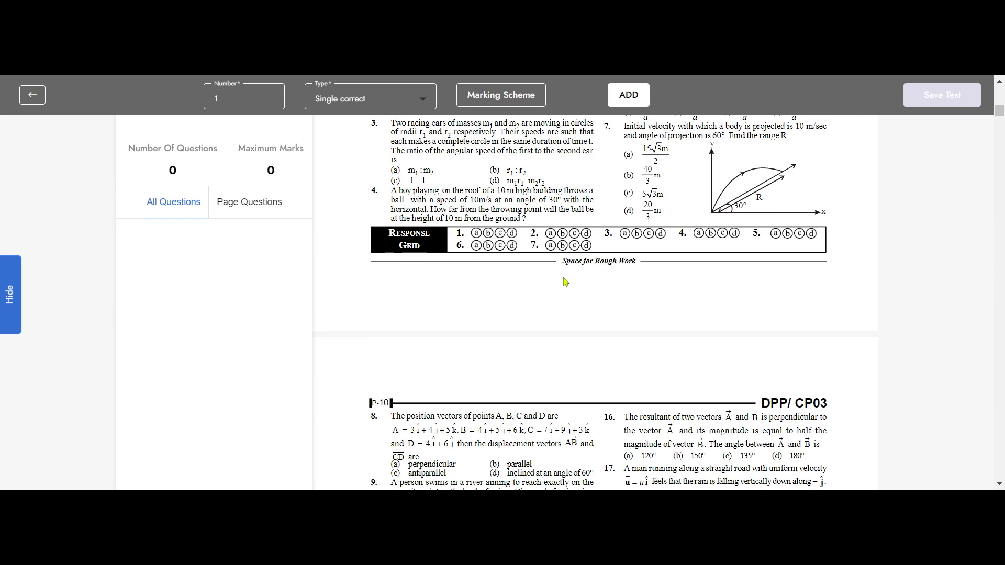
pyautogui.scroll(-1, 567, 291)
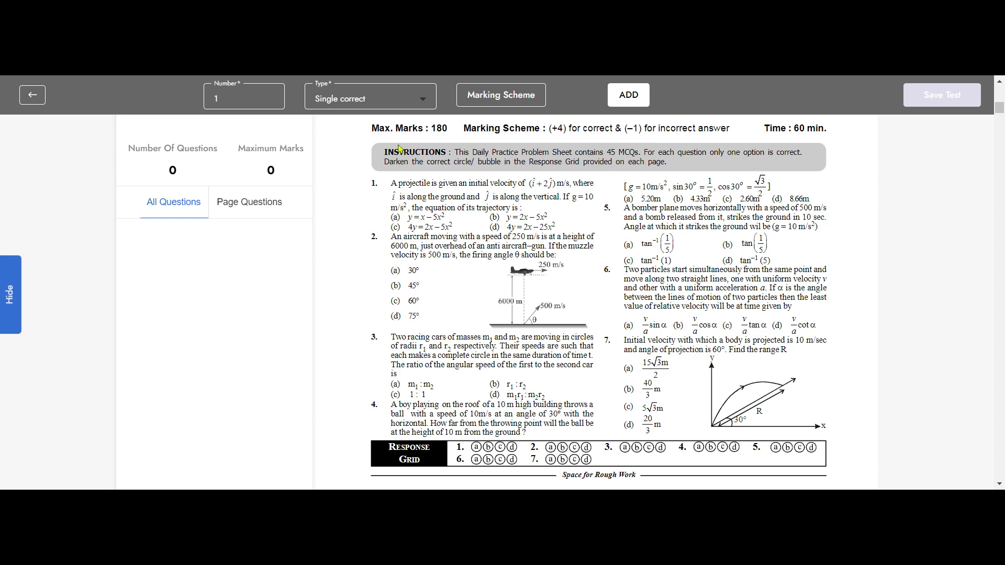
# Keep the question type as Single correct and set the marking scheme to 4 for correct and -1 for incorrect answers
pyautogui.click(418, 100)
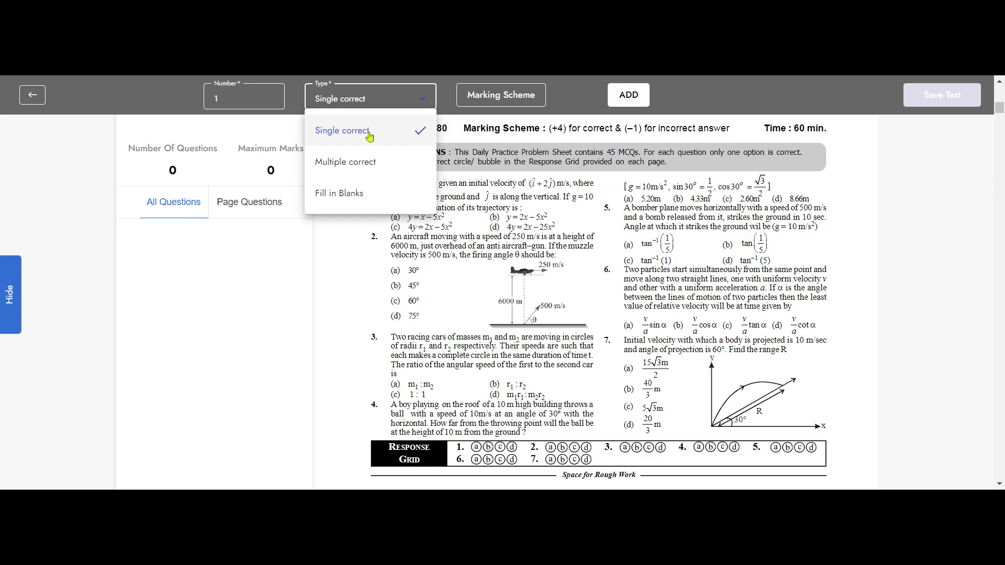
pyautogui.click(508, 197)
pyautogui.click(519, 96)
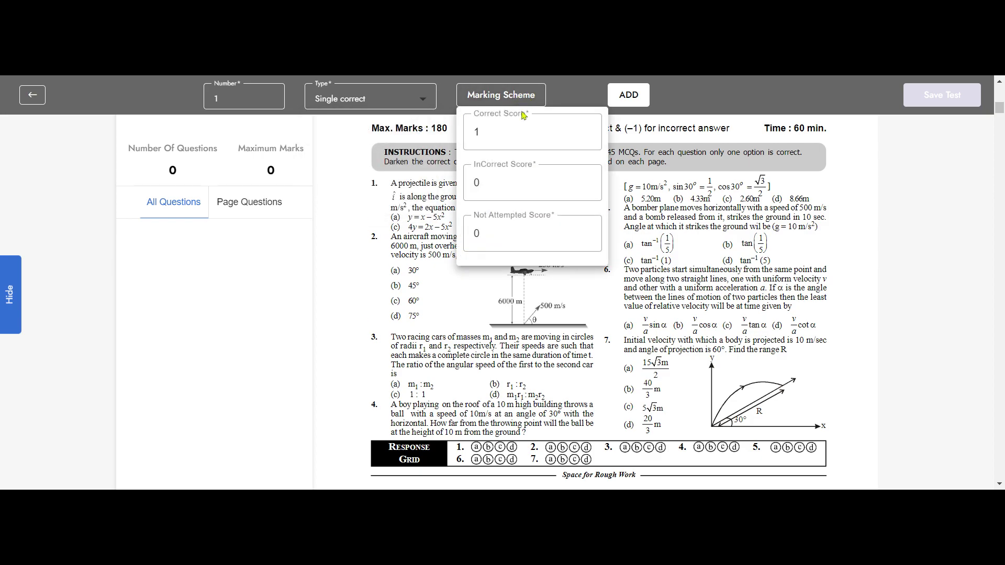
pyautogui.click(586, 128)
pyautogui.click(586, 128)
pyautogui.click(587, 128)
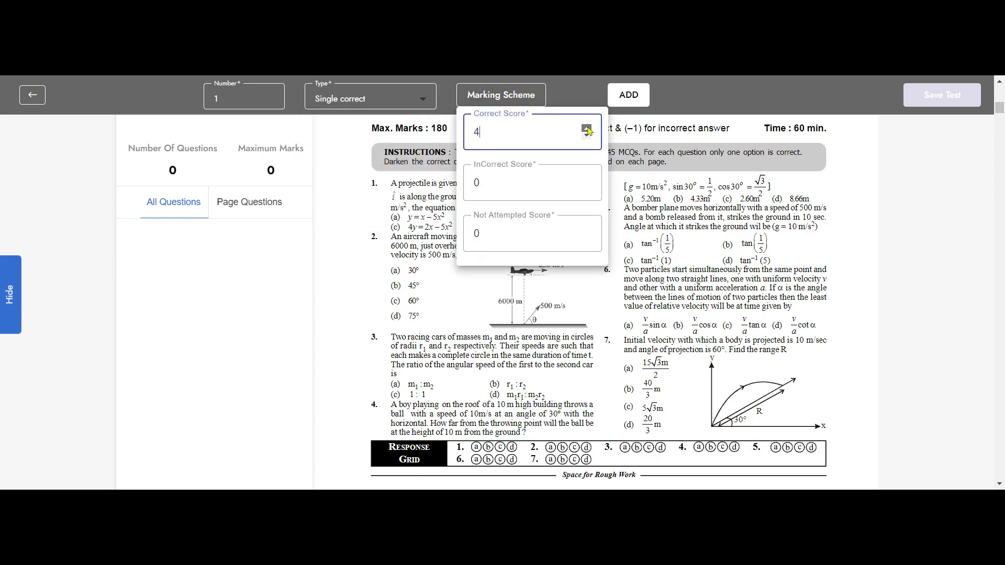
pyautogui.click(587, 187)
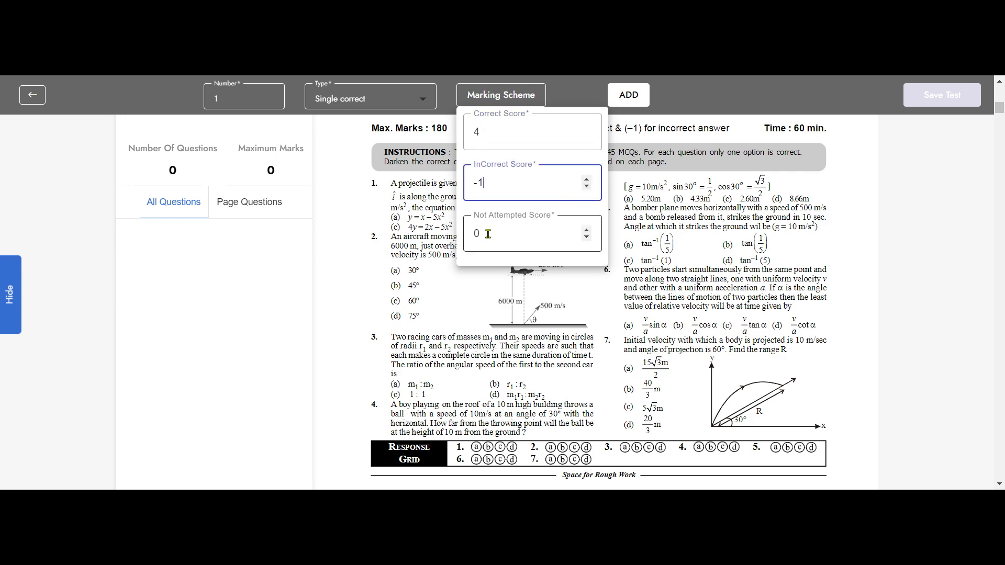
pyautogui.click(359, 252)
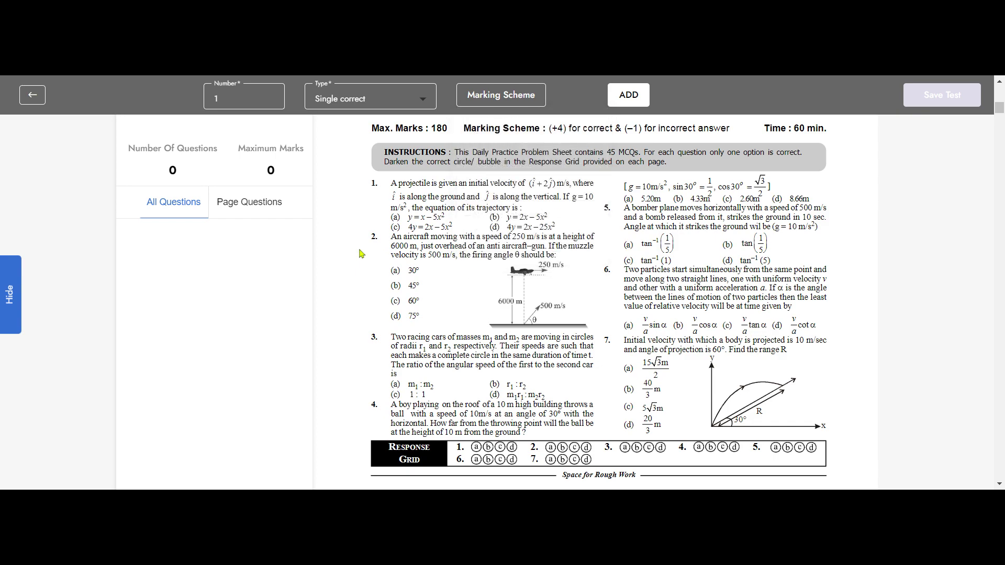
# Add question 1 with answer bubbles on its four options (a) to (d) and mark option (b) as correct
pyautogui.click(630, 97)
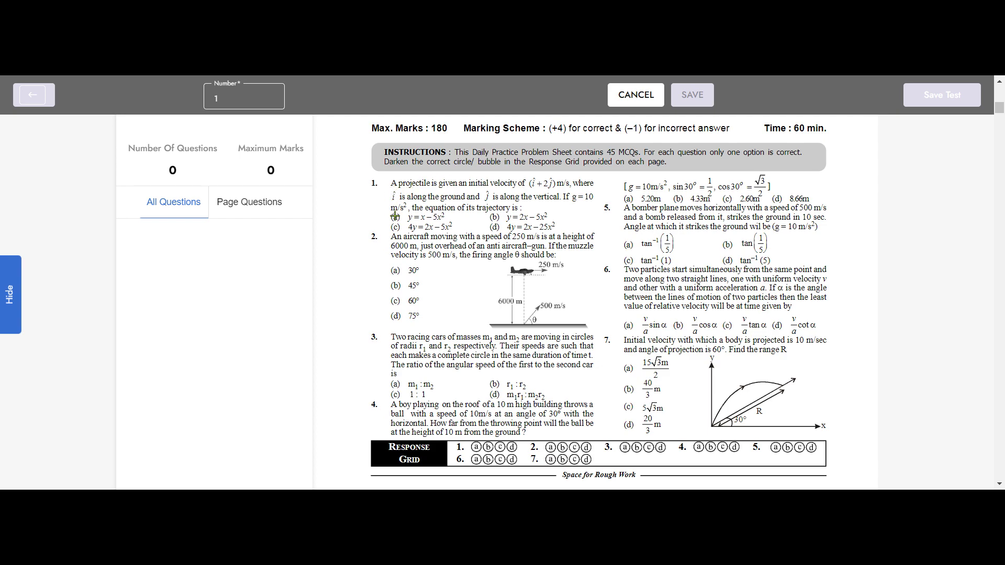
pyautogui.click(494, 216)
pyautogui.click(395, 226)
pyautogui.click(494, 227)
pyautogui.click(494, 217)
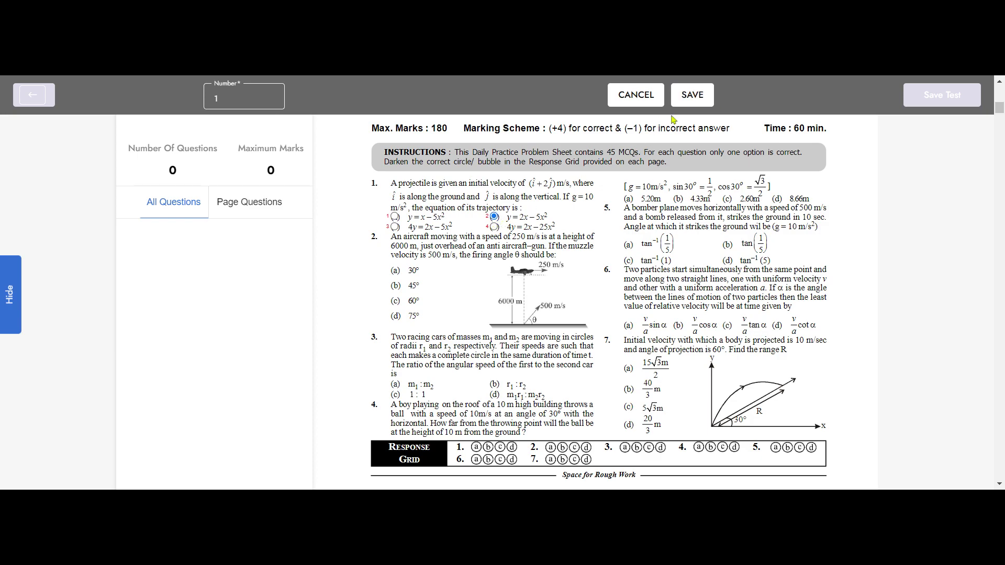
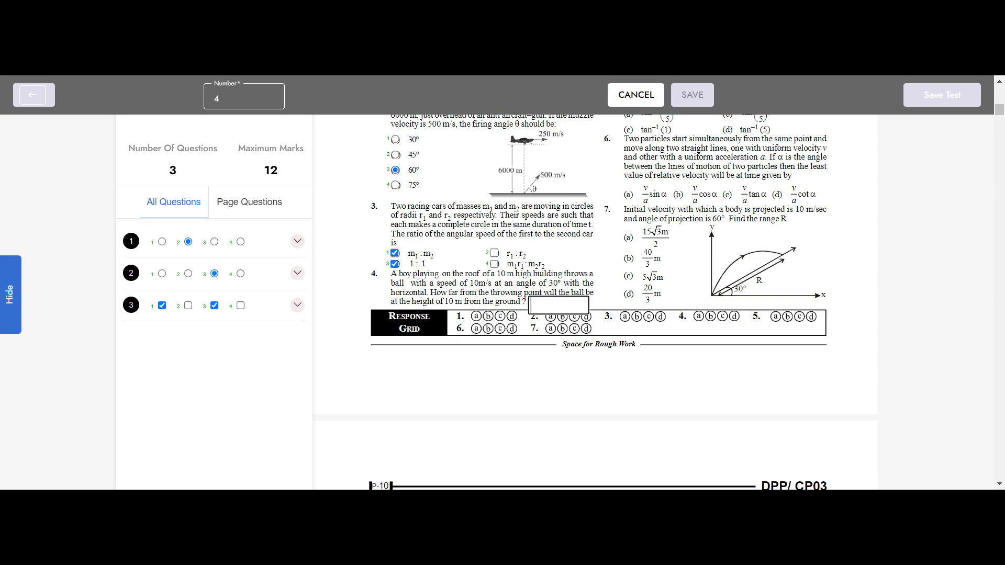
# Enter 9.8 as the correct answer of fill-in-the-blank question 4 and save the question
pyautogui.write('9')
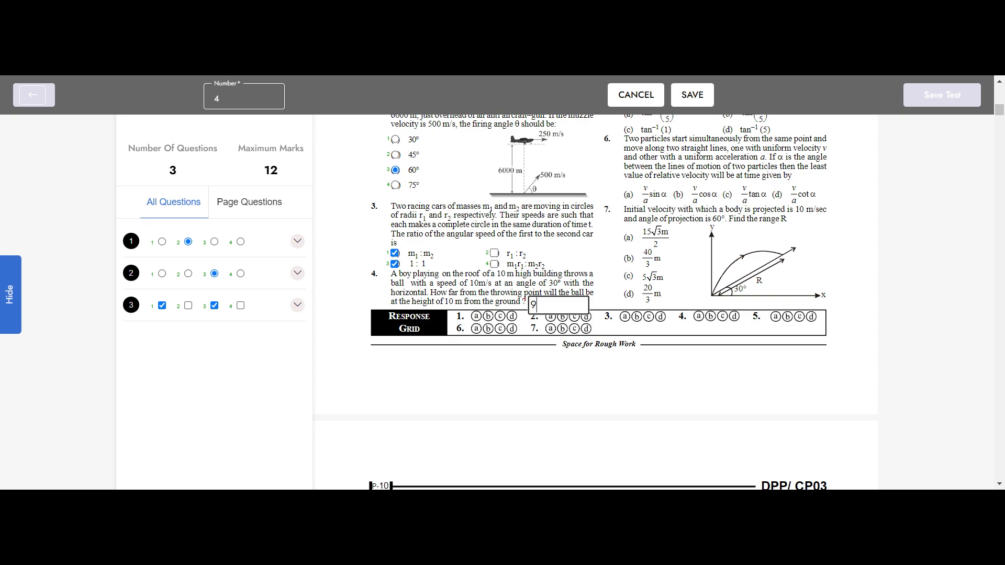
pyautogui.write('.8')
pyautogui.click(703, 94)
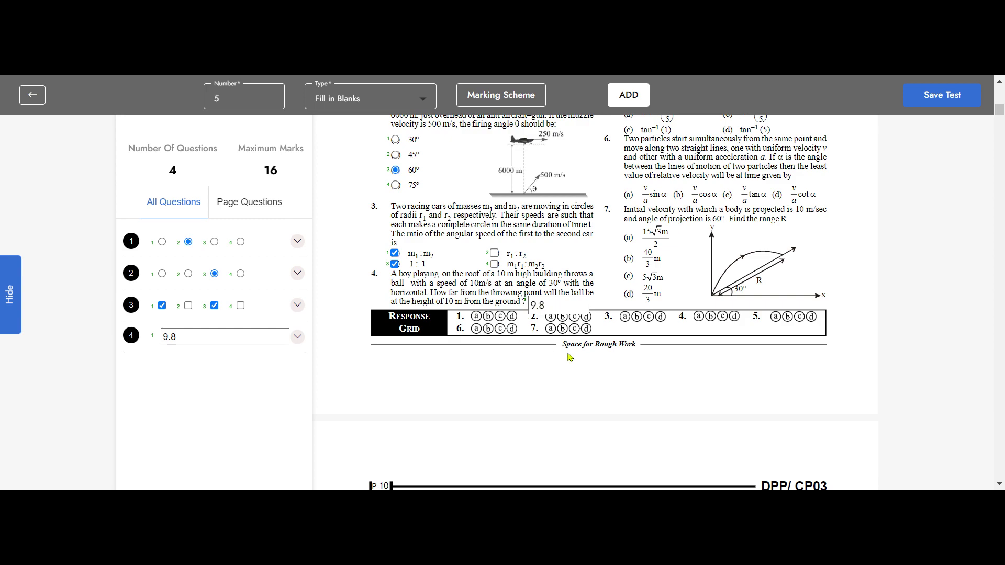
pyautogui.scroll(3, 614, 349)
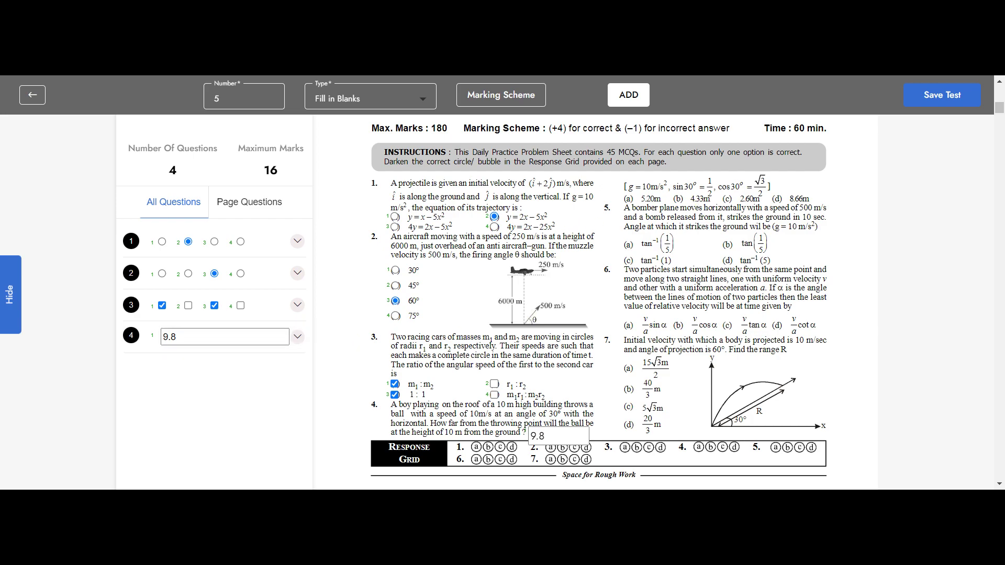
# Delete the fill-in-the-blank question 4 from the question list
pyautogui.click(297, 336)
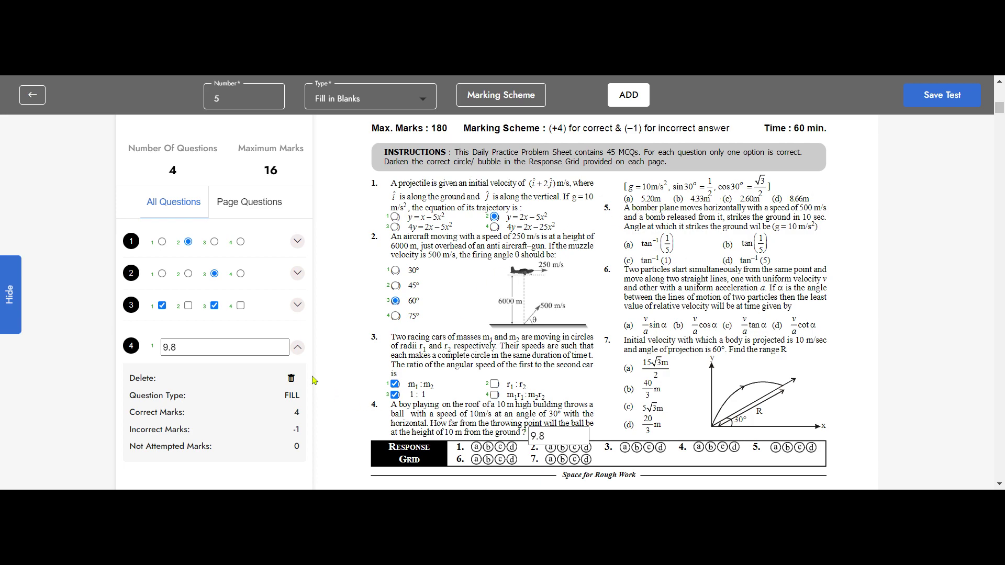
pyautogui.click(291, 377)
pyautogui.click(555, 325)
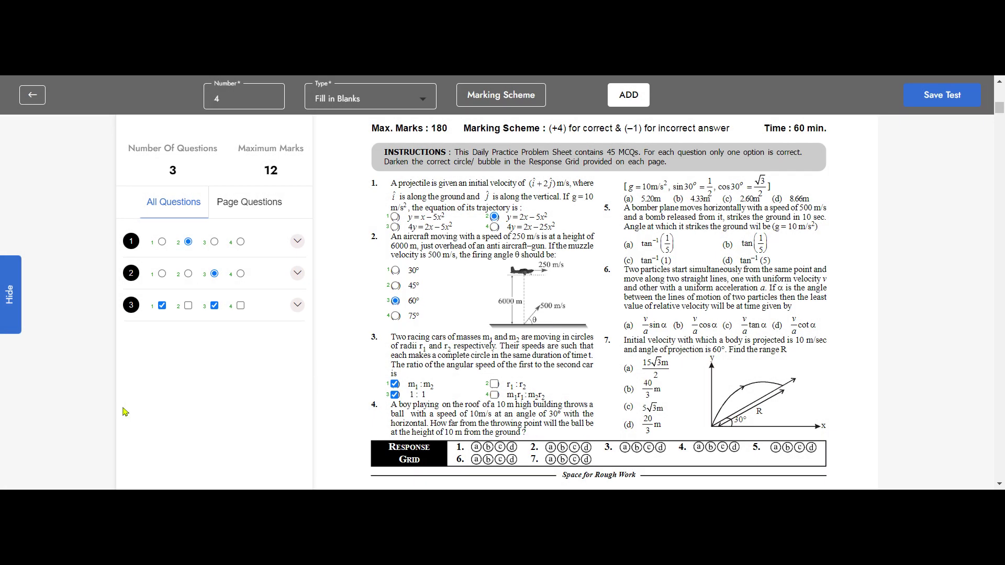
# Add question 4 as Single correct with answer bubbles on its options (a) to (d), mark option (a) as correct and save it
pyautogui.click(333, 99)
pyautogui.click(350, 132)
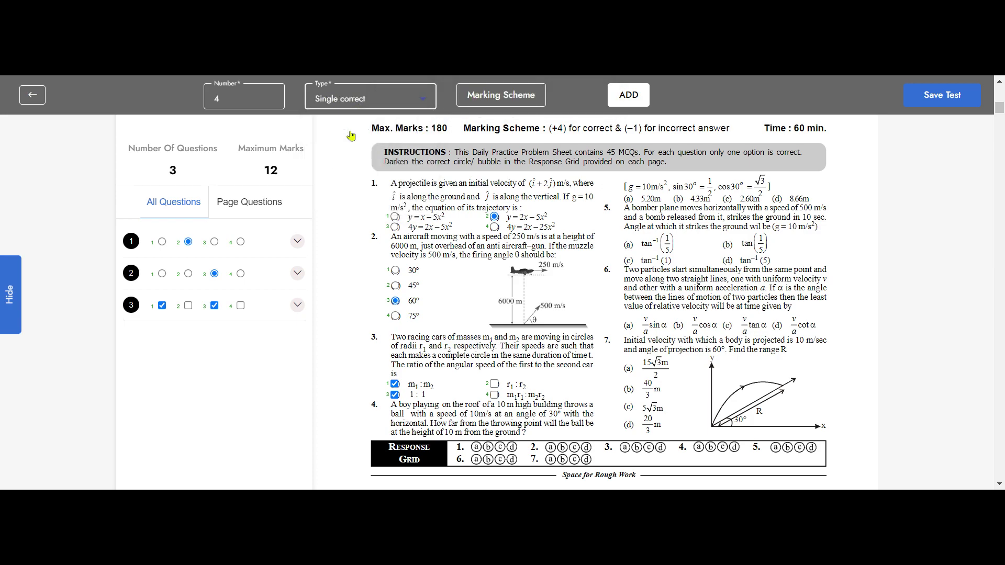
pyautogui.click(635, 99)
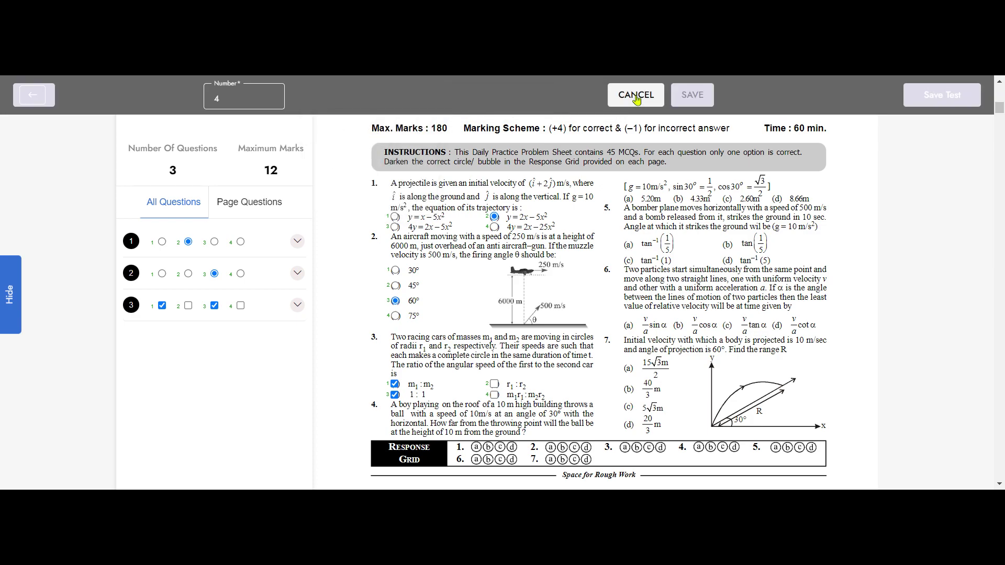
pyautogui.click(628, 198)
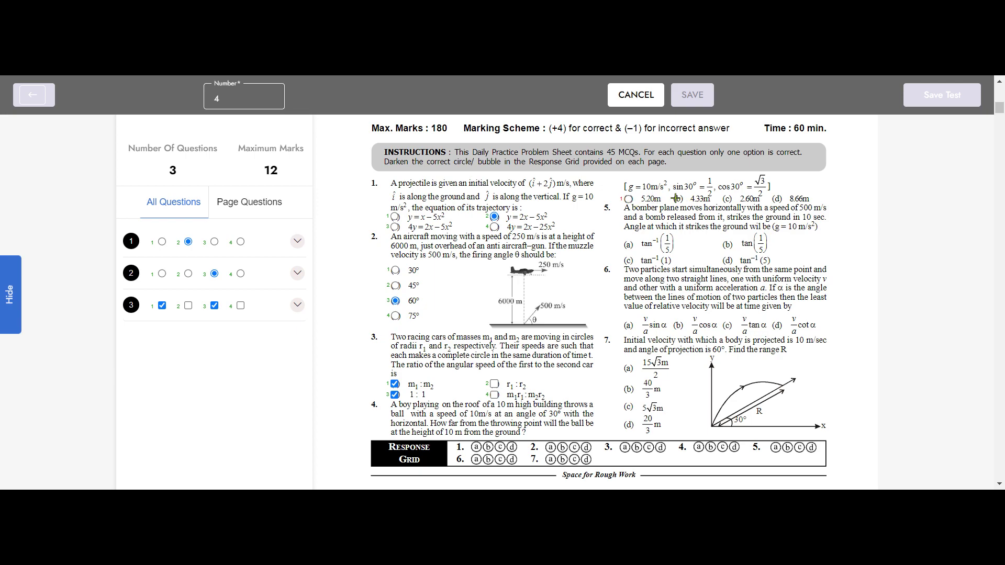
pyautogui.click(677, 198)
pyautogui.click(727, 199)
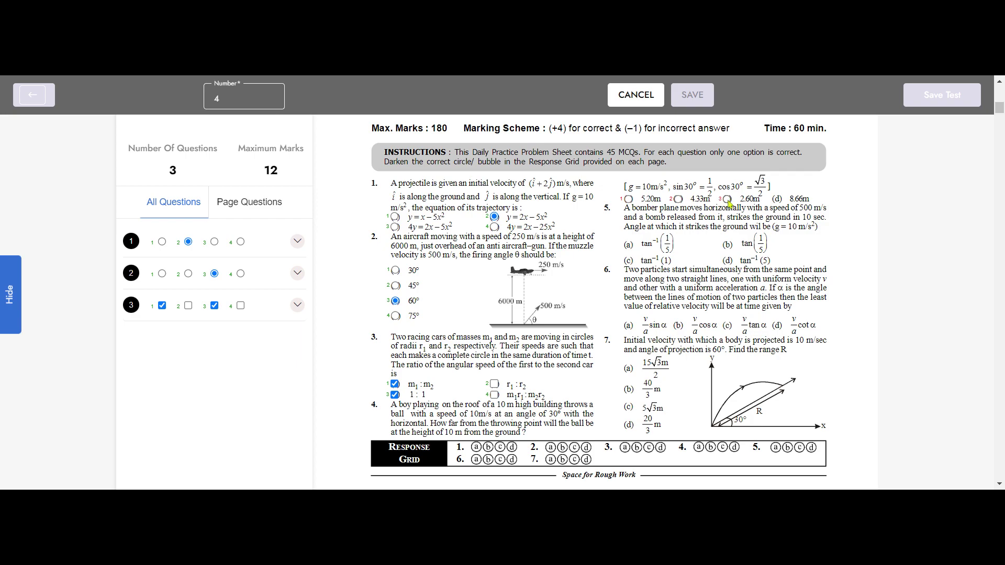
pyautogui.click(776, 198)
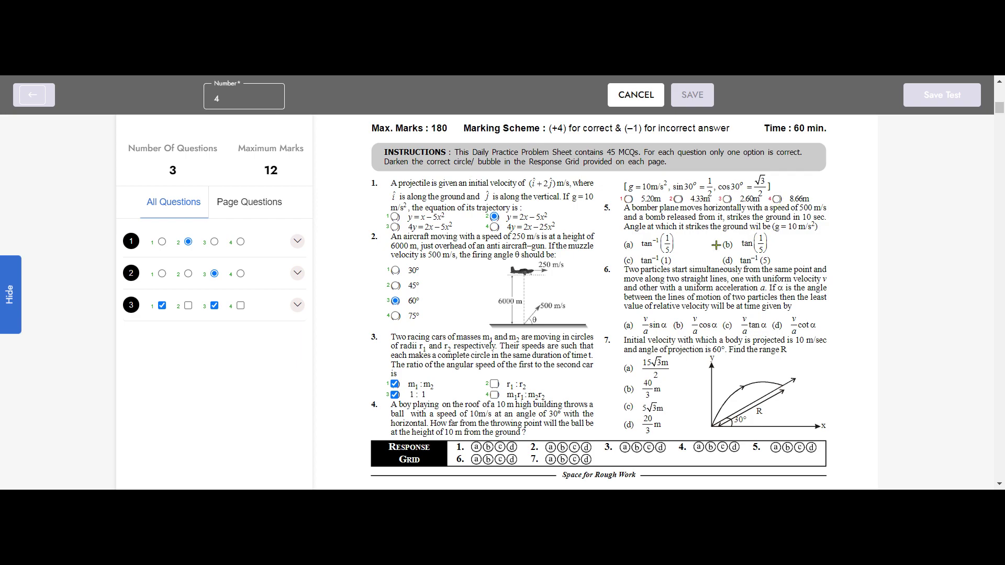
pyautogui.click(629, 199)
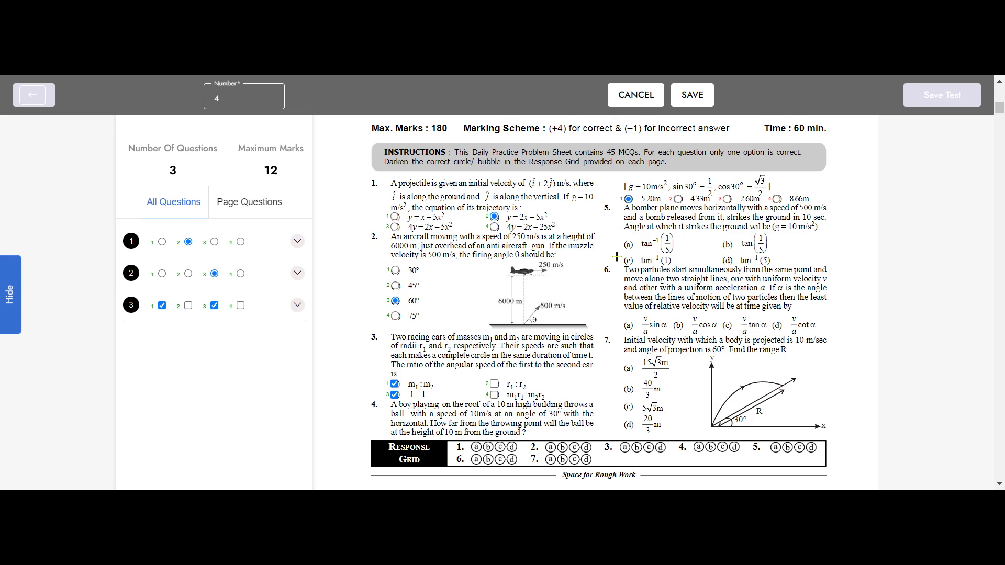
pyautogui.click(694, 98)
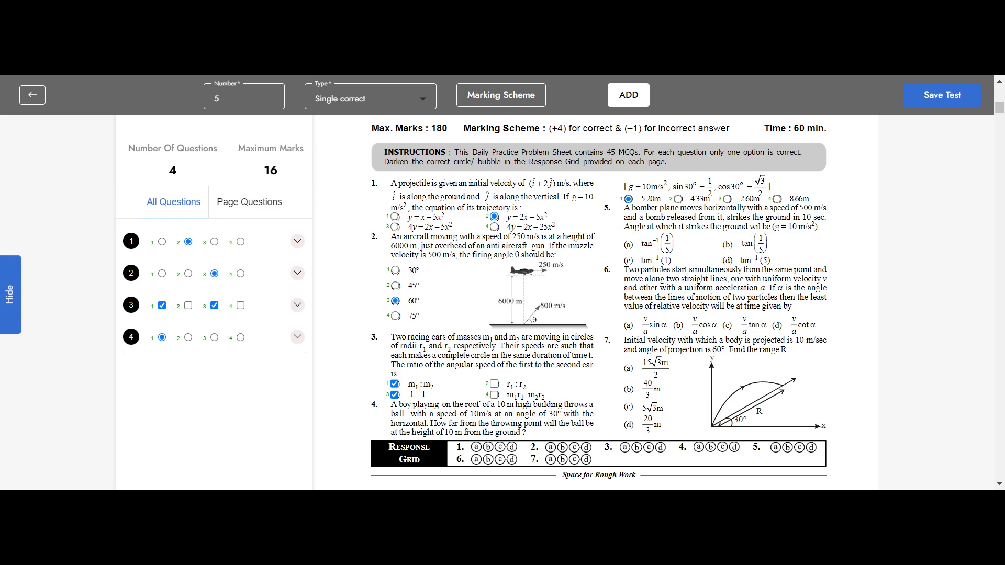
pyautogui.scroll(-6, 595, 287)
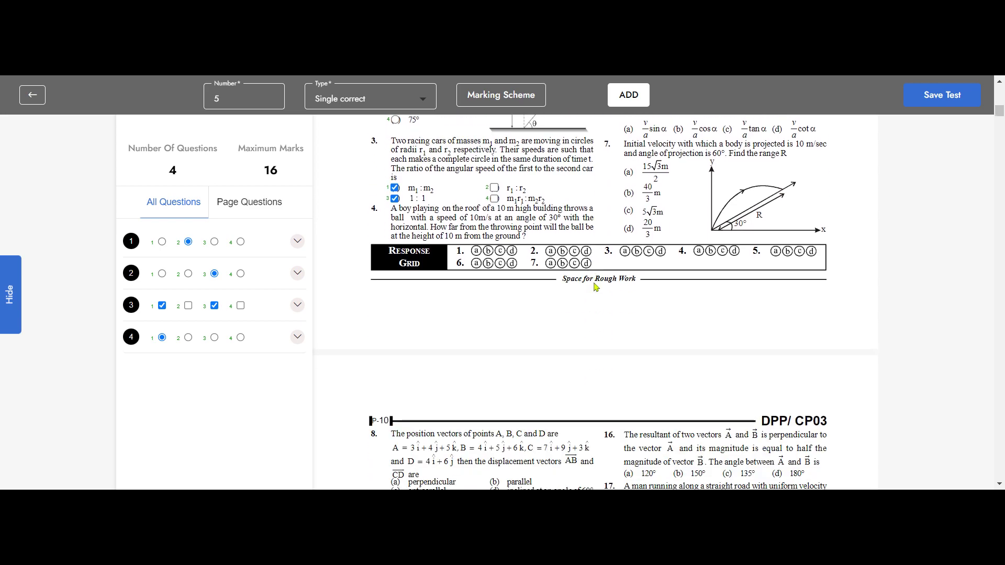
pyautogui.scroll(10, 595, 287)
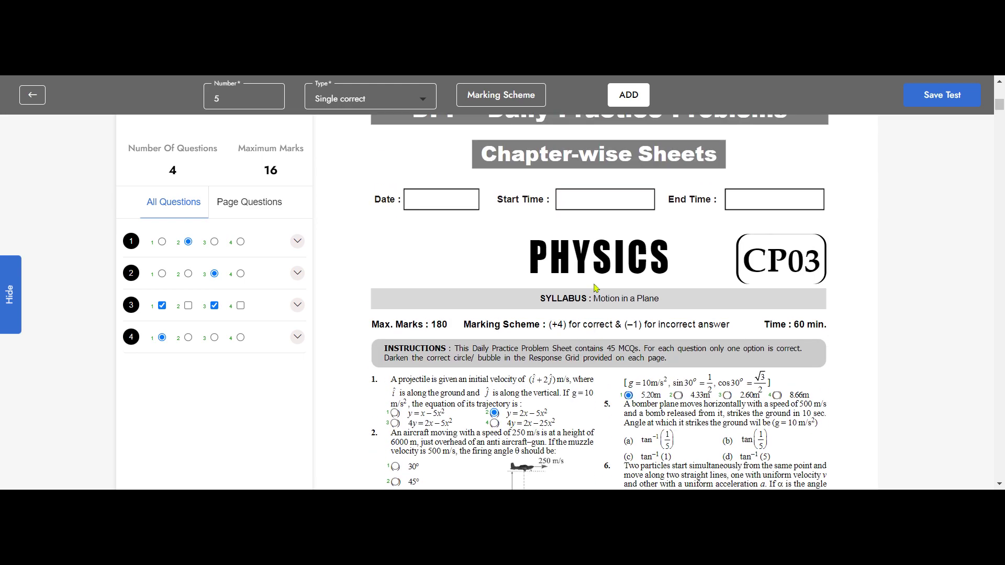
pyautogui.scroll(-3, 595, 288)
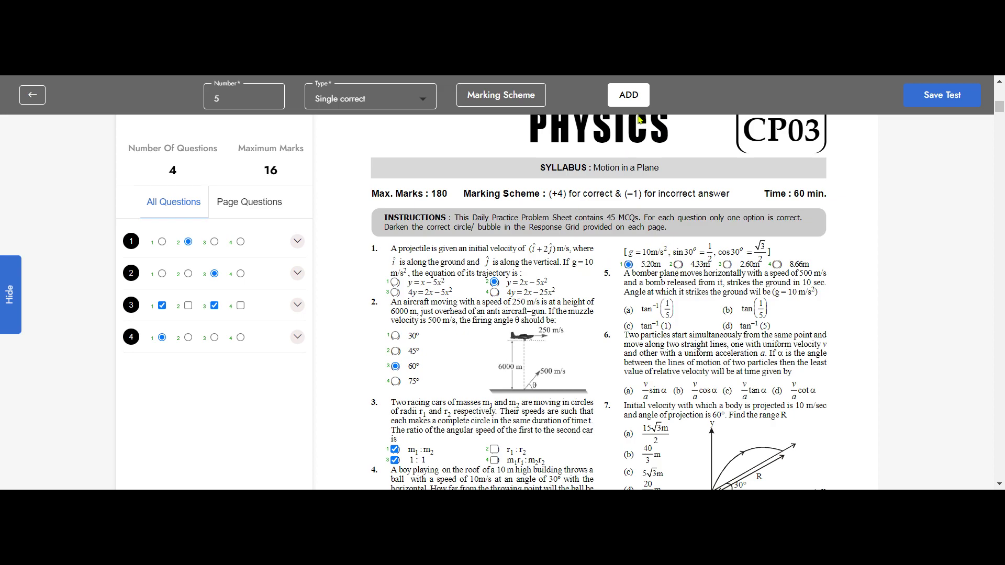
# Start saving the test and enter "Physics Test for Students" as both its title and description
pyautogui.click(940, 98)
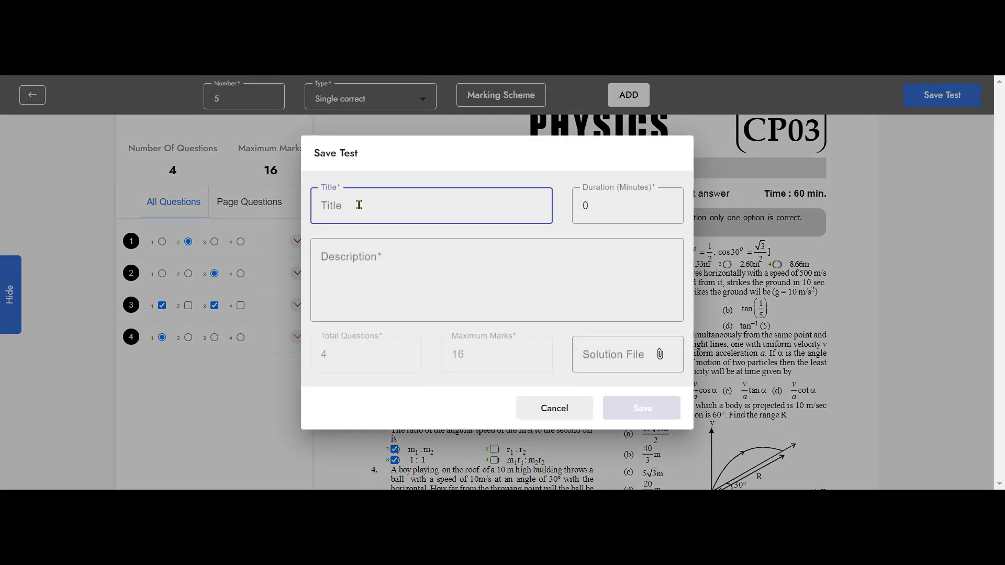
pyautogui.write('Physics Test')
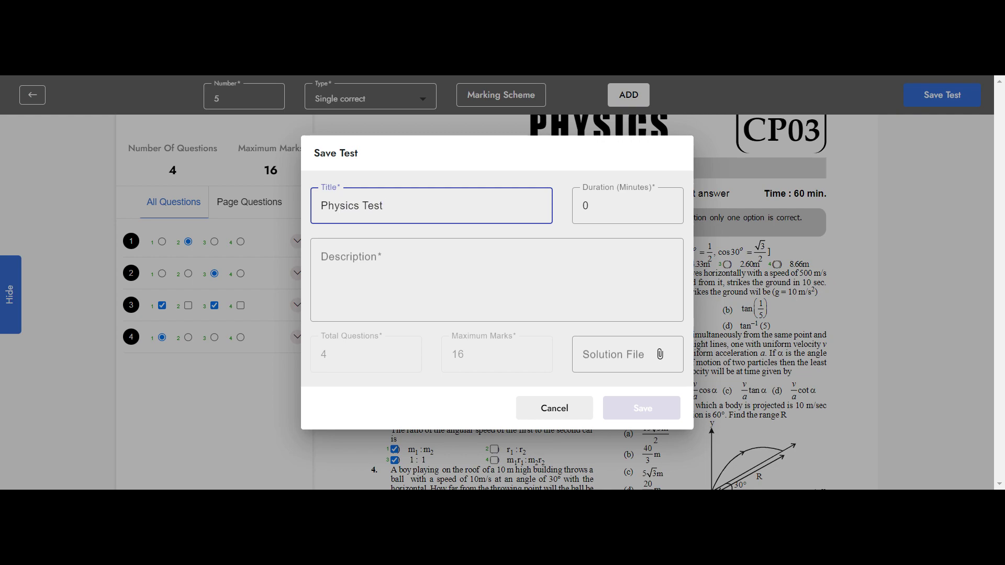
pyautogui.write(' for Students')
pyautogui.moveTo(448, 206); pyautogui.dragTo(315, 209)
pyautogui.hotkey('ctrl', 'c')
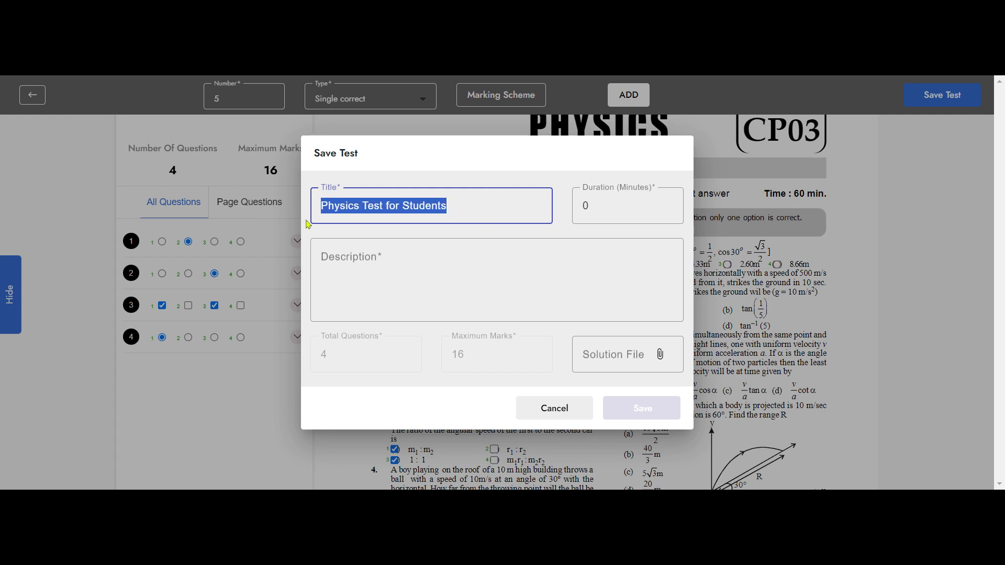
pyautogui.click(350, 251)
pyautogui.hotkey('ctrl', 'v')
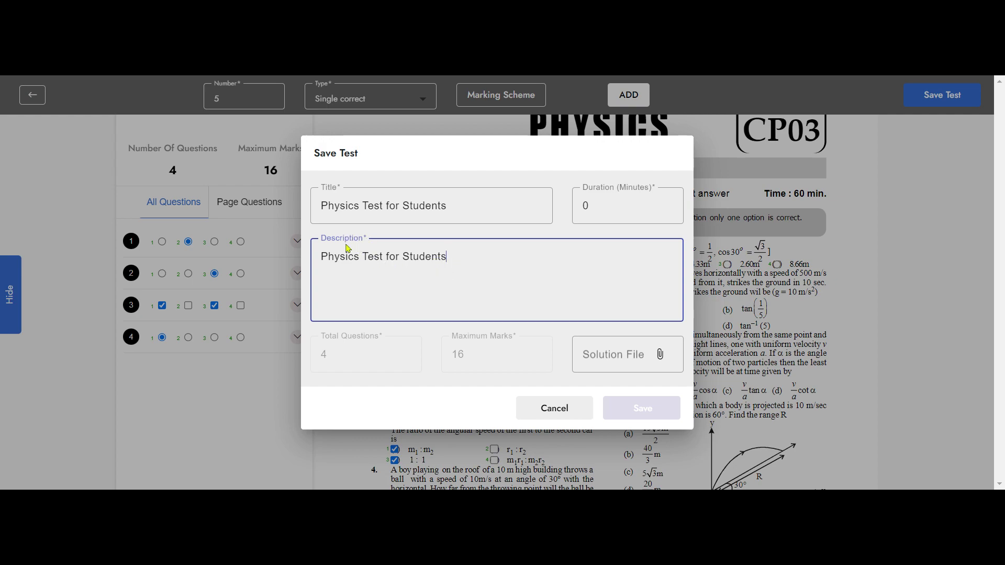
# Set the test duration to 60 minutes, attach the Disha publication solution file and save the test
pyautogui.click(580, 209)
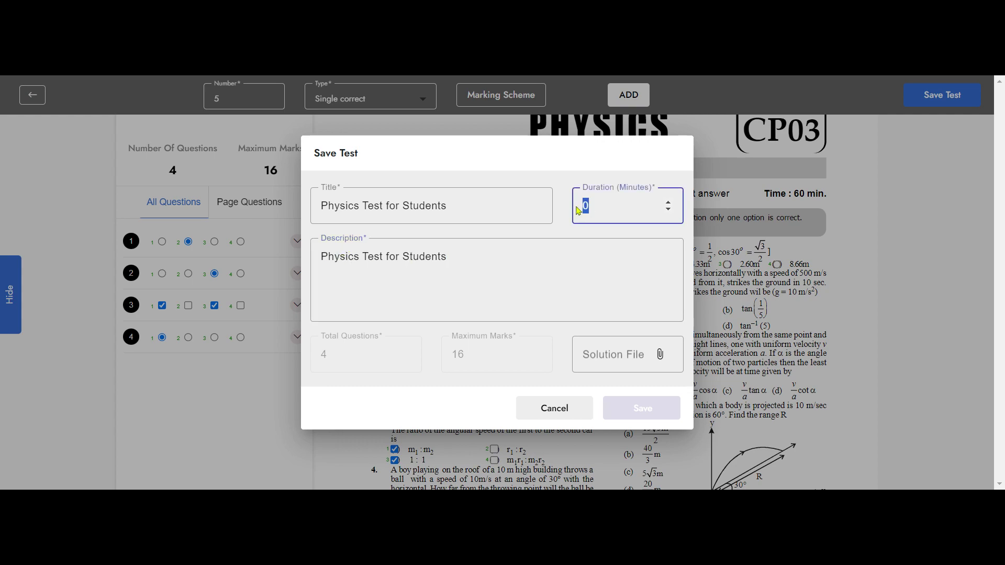
pyautogui.write('60')
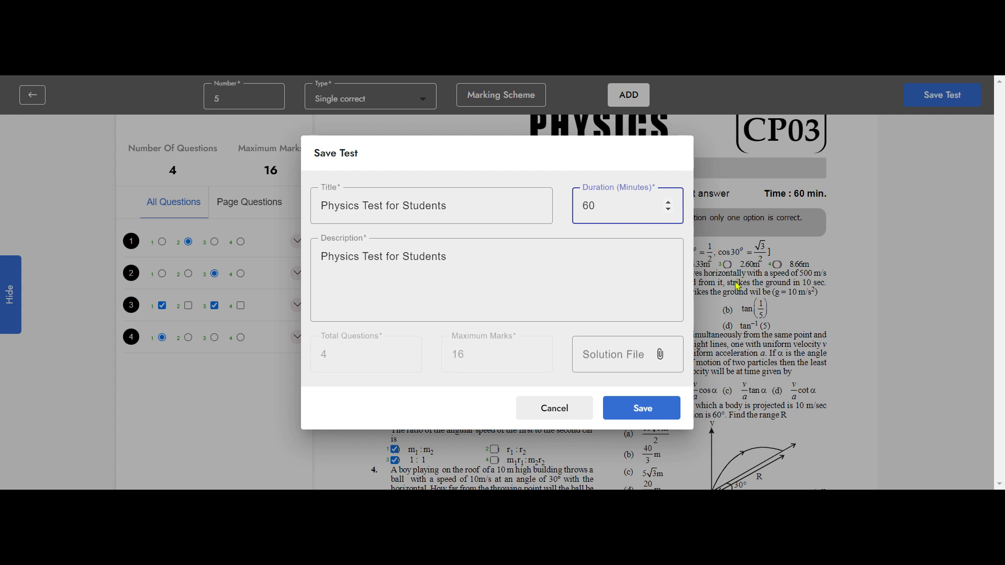
pyautogui.click(660, 358)
pyautogui.click(799, 370)
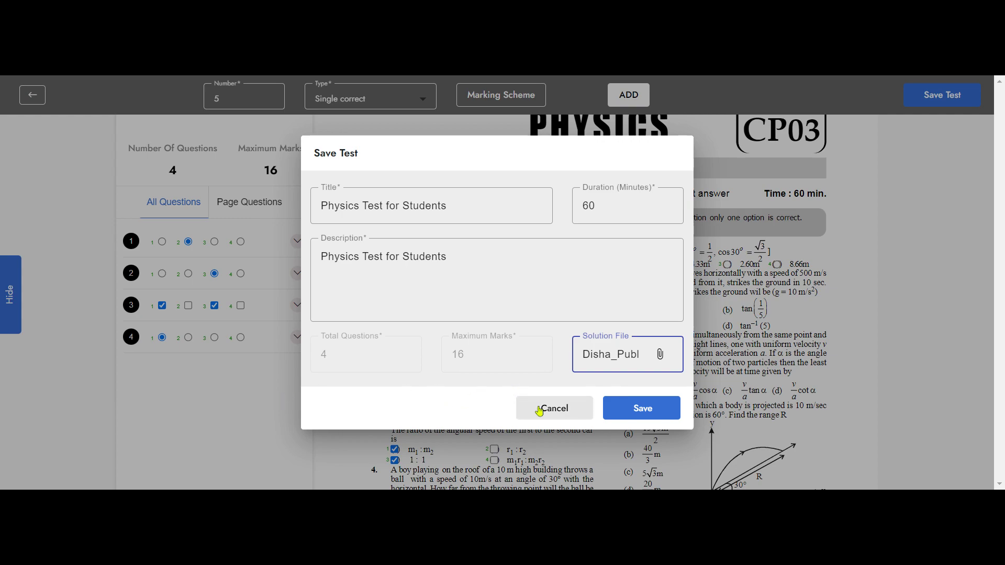
pyautogui.click(628, 416)
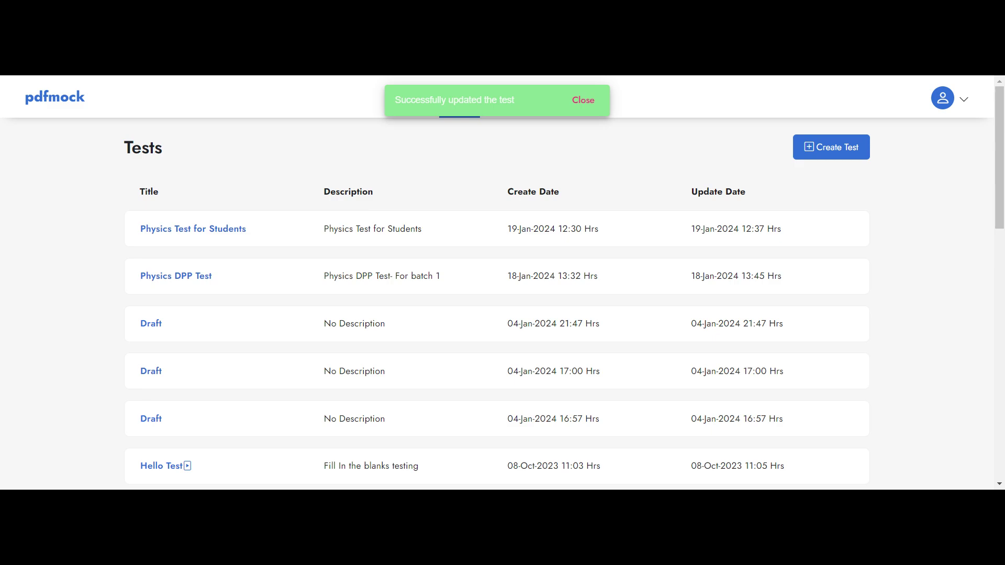
# Open the schedule settings of Physics Test for Students and set the test mode to Closed Ended
pyautogui.click(161, 234)
pyautogui.scroll(3, 439, 250)
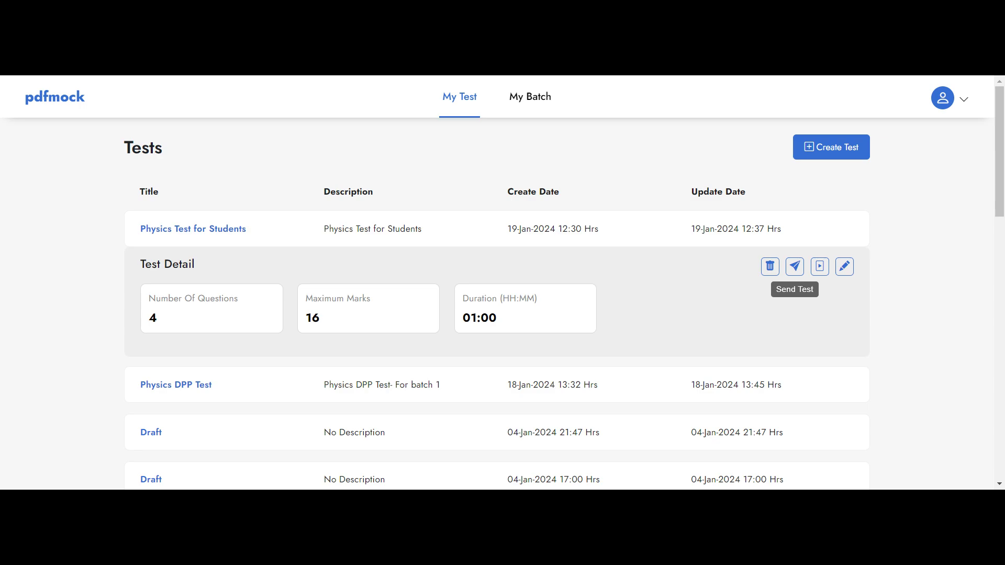
pyautogui.click(820, 268)
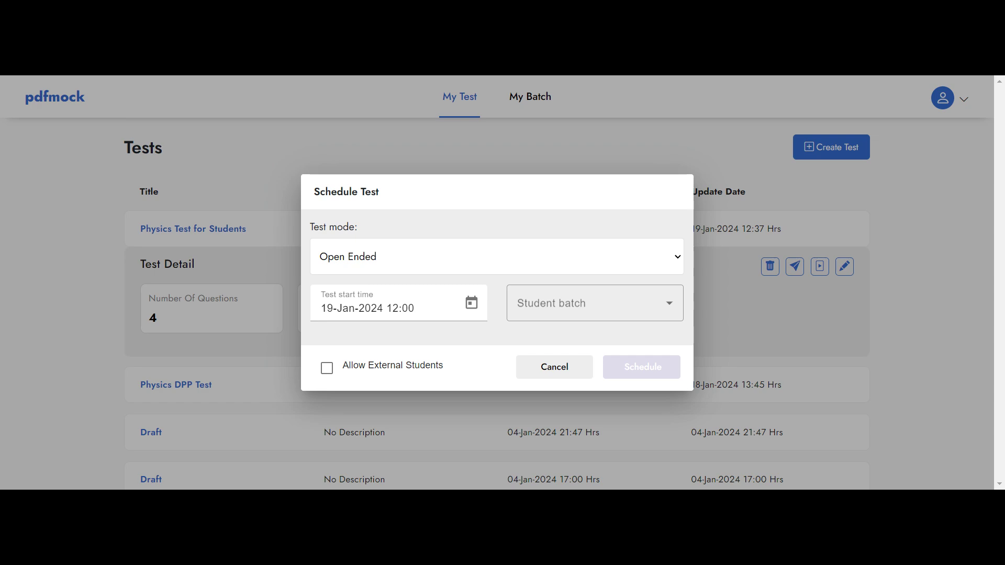
pyautogui.click(518, 278)
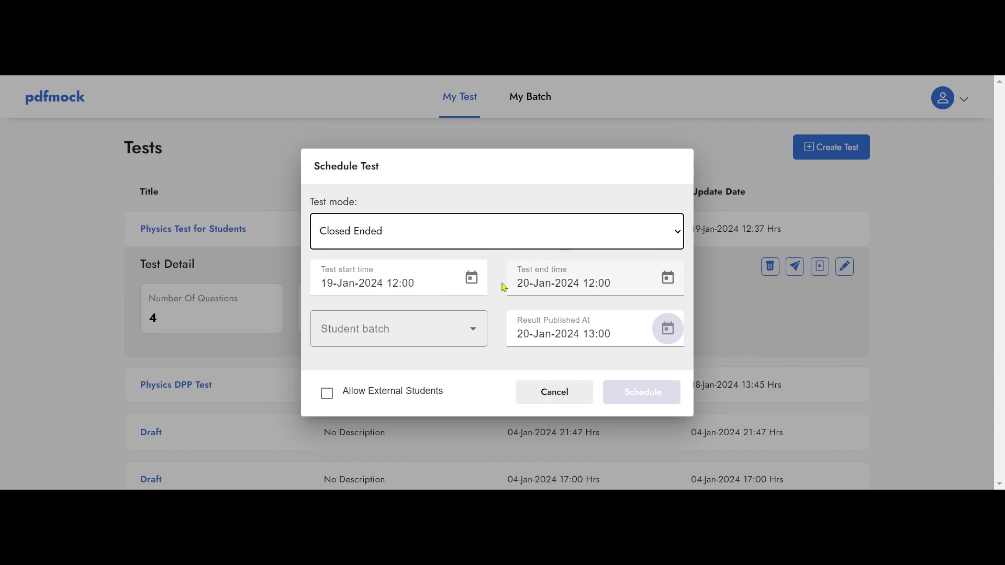
# Assign the scheduled test to the NEET Fresher, NEET Non Fresher and Kerela Batch student batches
pyautogui.click(456, 337)
pyautogui.click(381, 222)
pyautogui.click(375, 203)
pyautogui.click(352, 163)
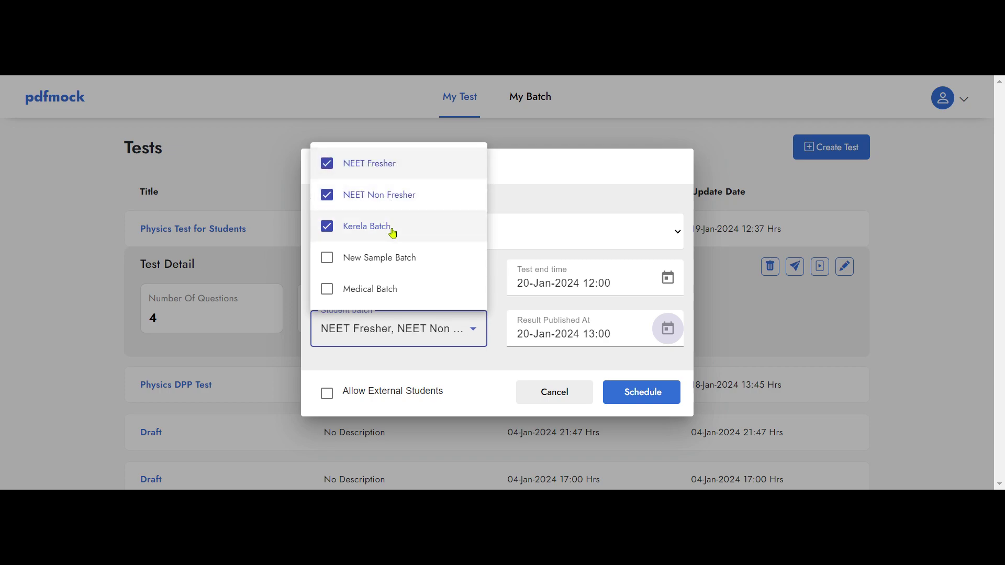
pyautogui.click(533, 174)
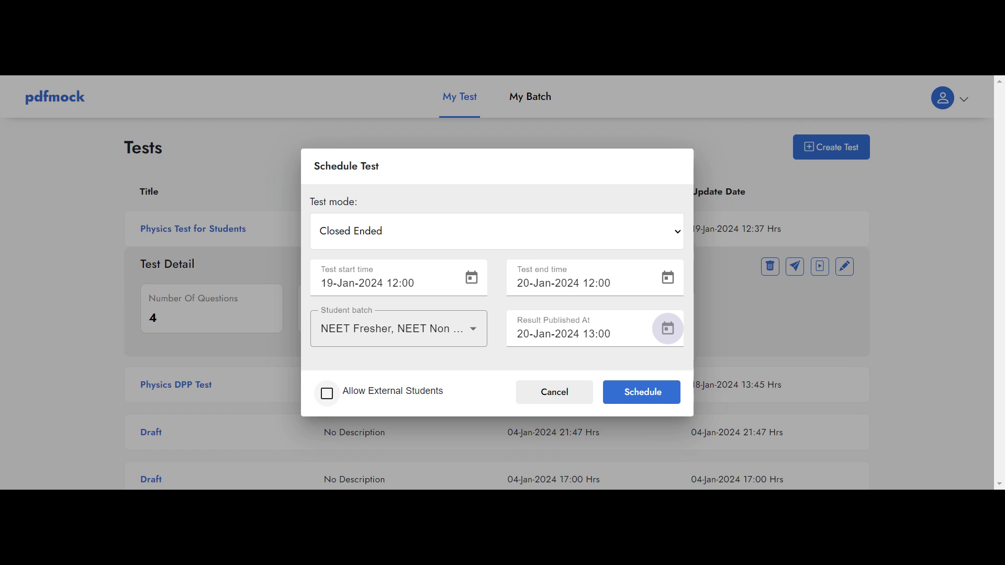
# Schedule the test with external students not allowed
pyautogui.click(327, 395)
pyautogui.click(328, 395)
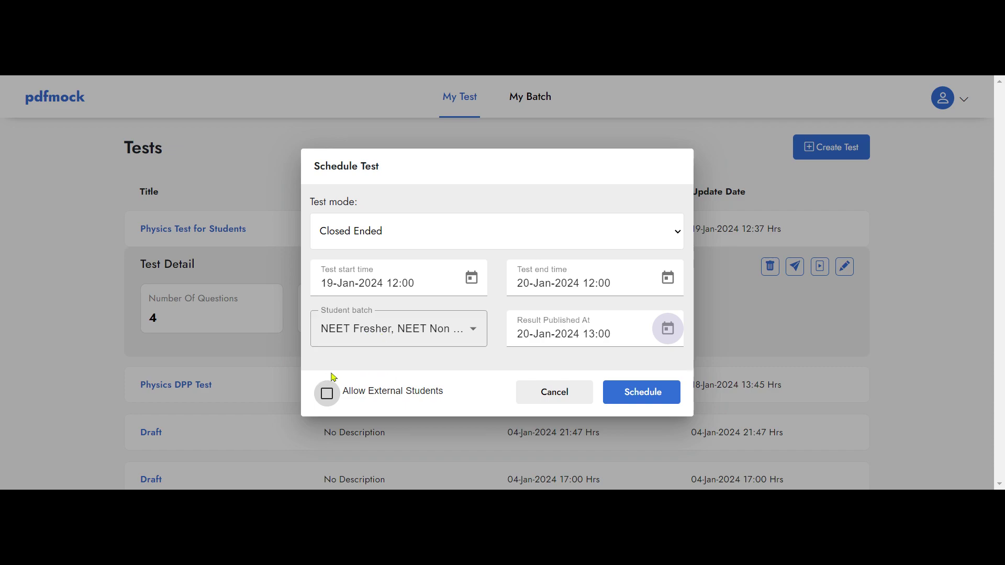
pyautogui.click(639, 397)
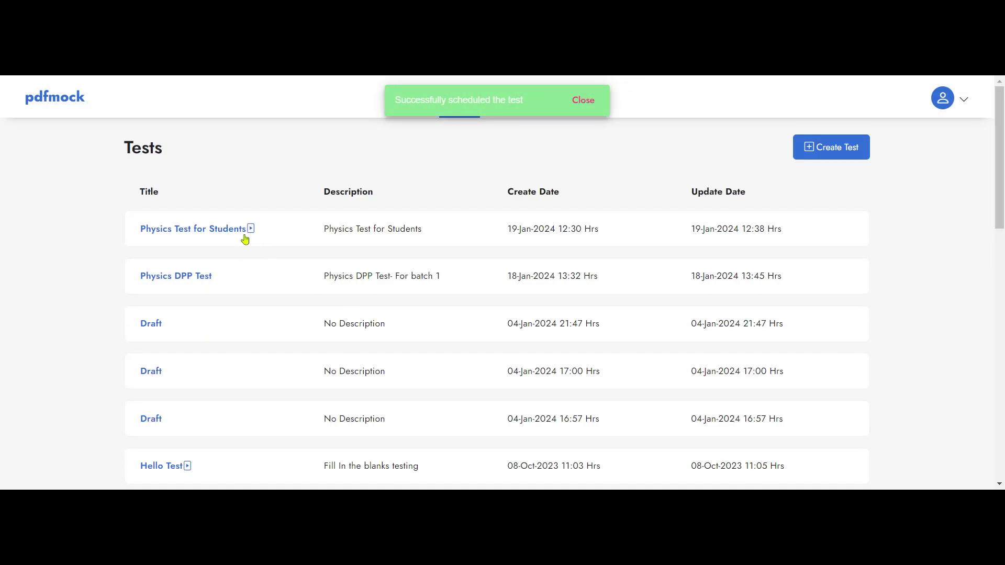
# Review the schedule details of Physics Test for Students, including its batches, timing and test URL
pyautogui.scroll(-2, 195, 229)
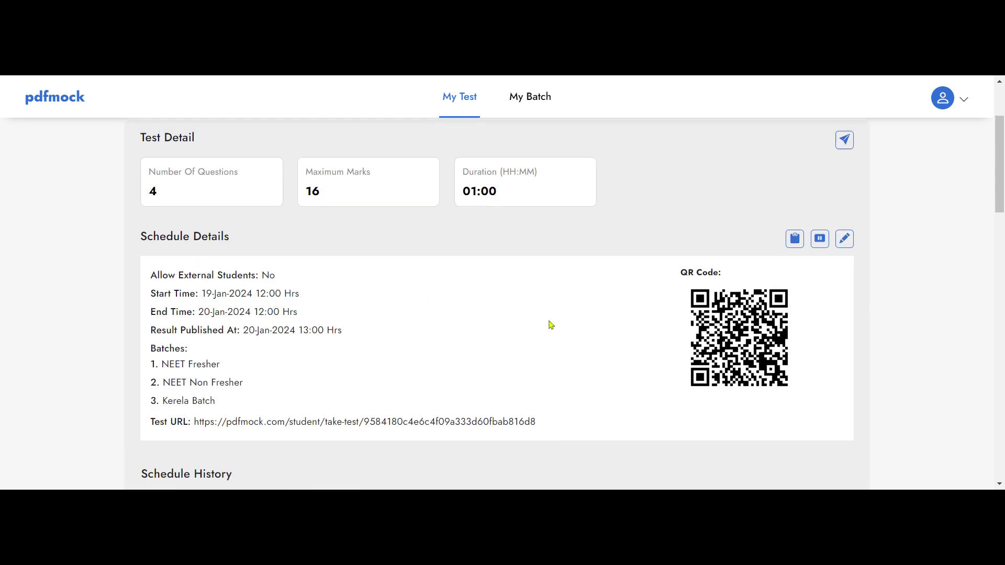
pyautogui.scroll(-1, 555, 323)
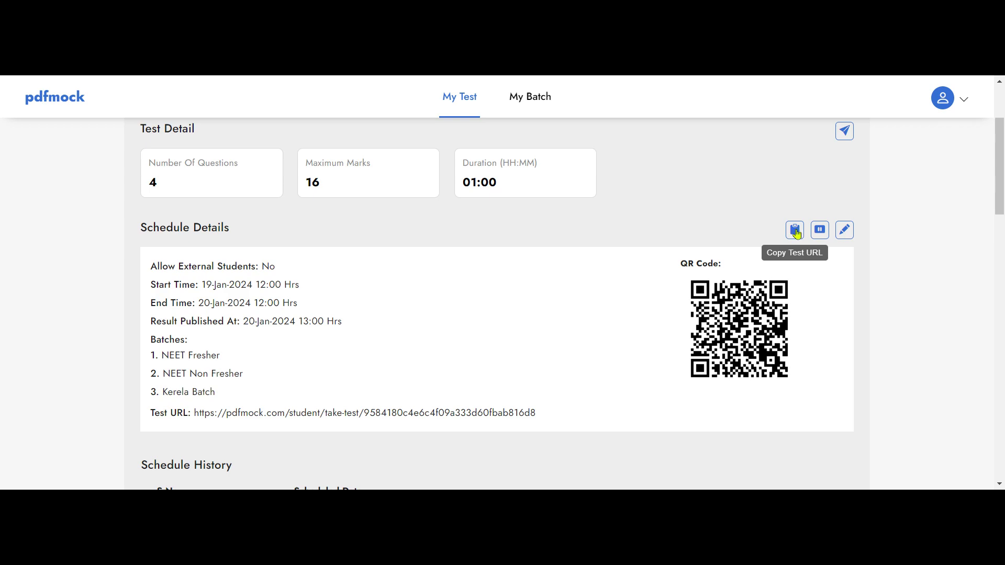
pyautogui.moveTo(540, 413); pyautogui.dragTo(194, 413)
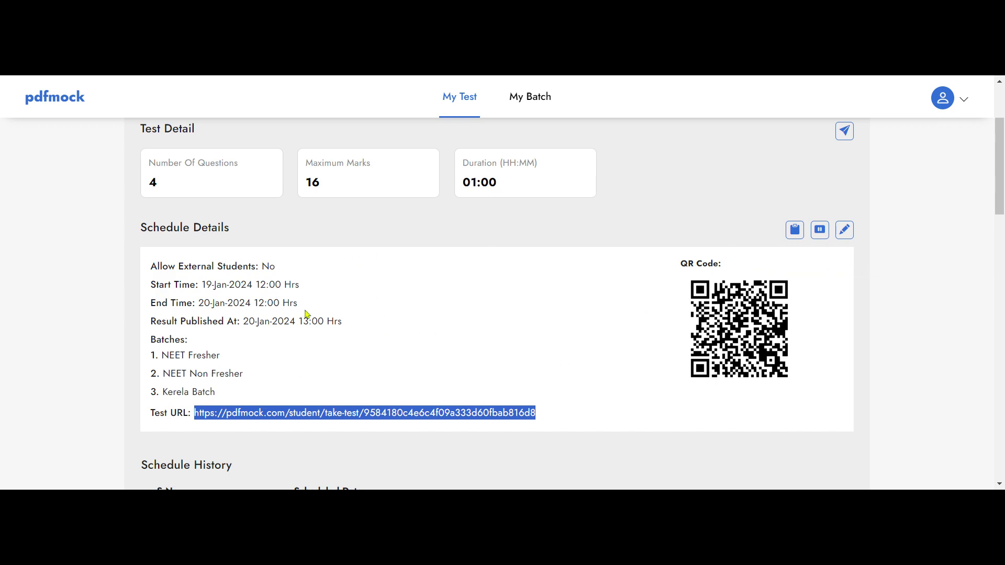
pyautogui.click(376, 319)
pyautogui.scroll(1, 472, 309)
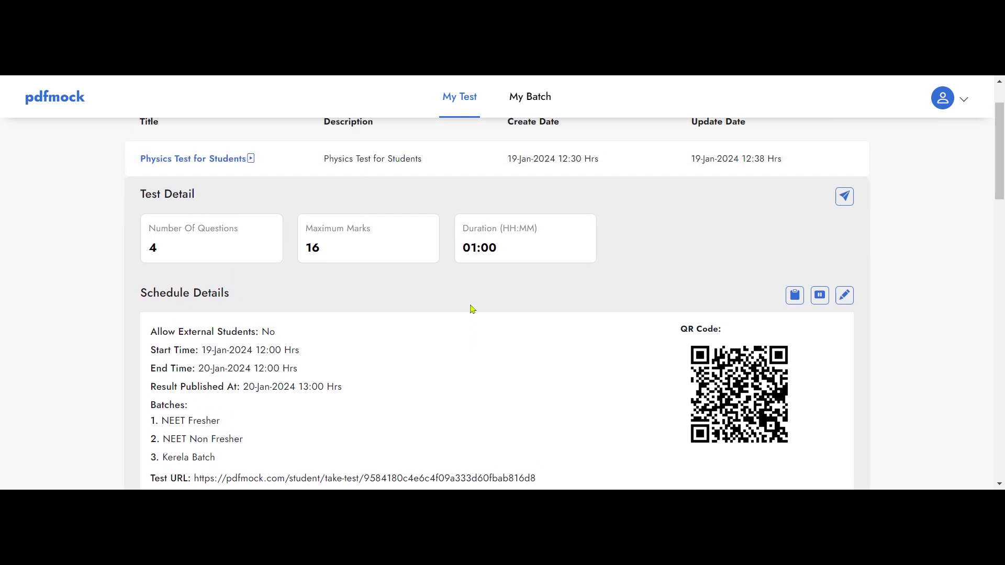